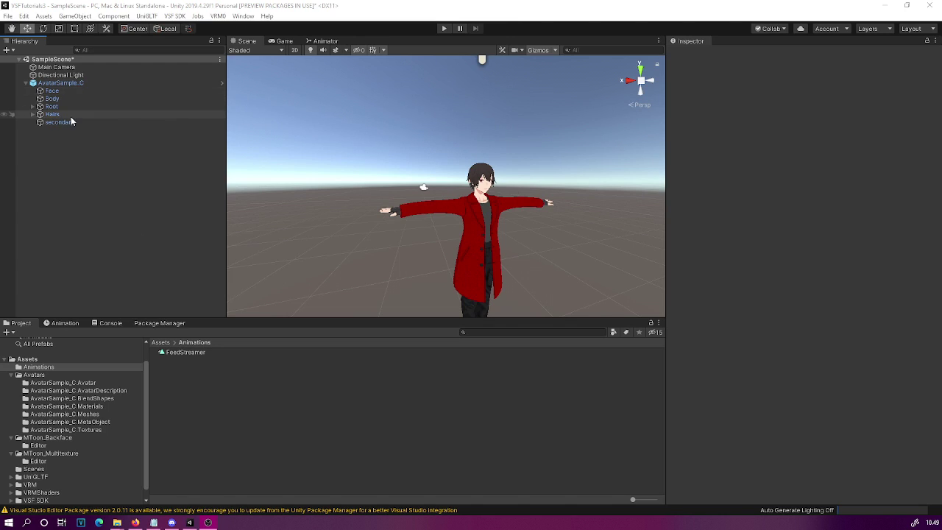
- Add a VSF_Set Transform component to the J_Bip_C_Head bone in the avatar's Root hierarchy
{"action": "left_click", "coordinate": [30, 109]}
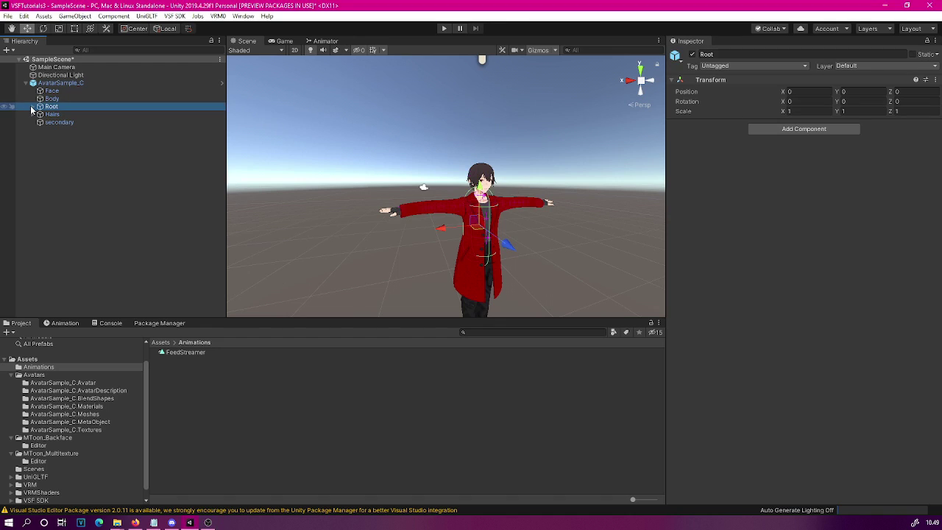
{"action": "left_click", "coordinate": [32, 109]}
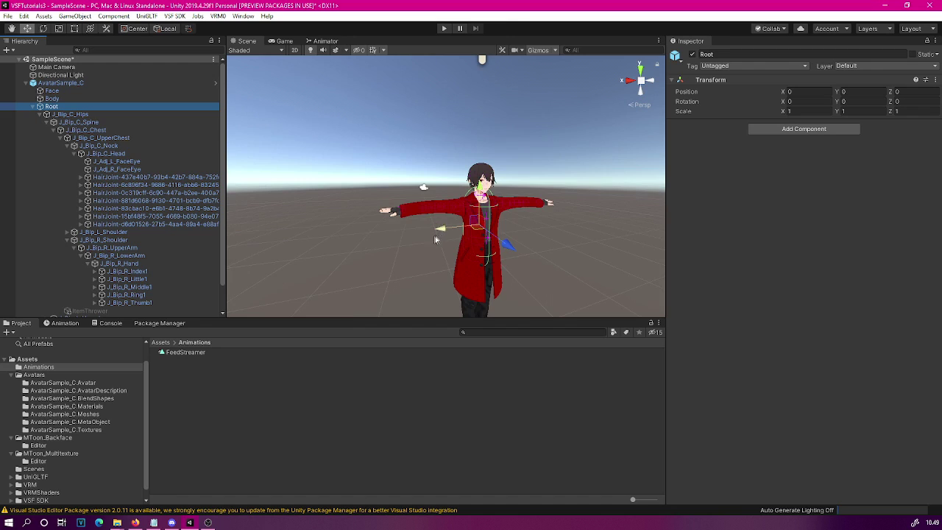
{"action": "scroll", "coordinate": [433, 235], "scroll_direction": "up", "scroll_amount": 5}
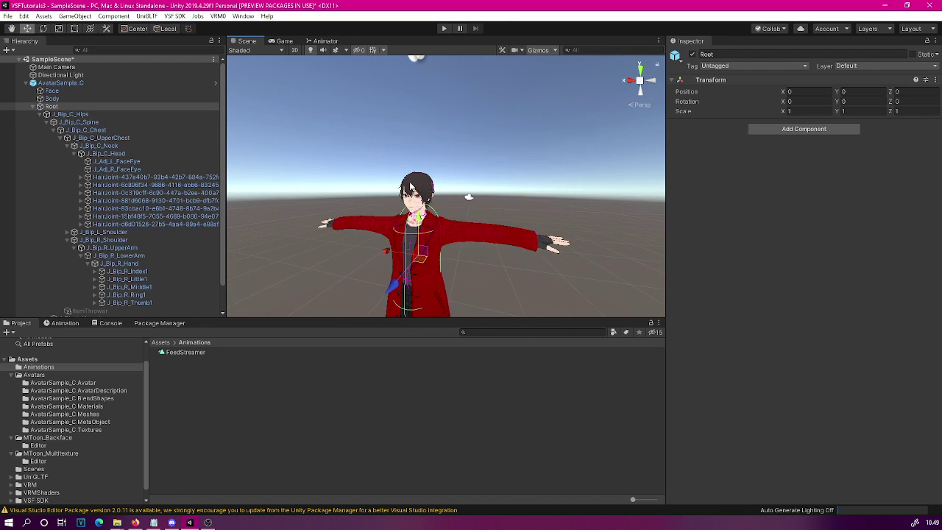
{"action": "scroll", "coordinate": [423, 188], "scroll_direction": "up", "scroll_amount": 5}
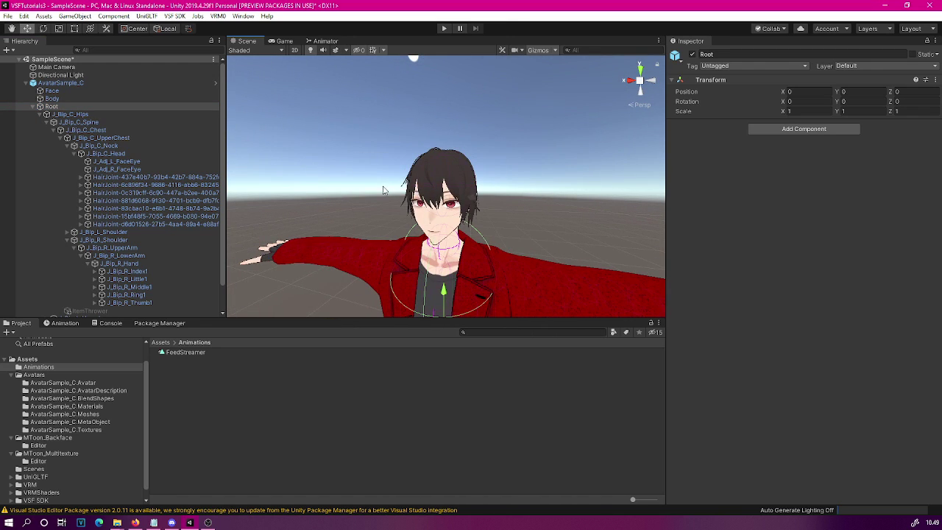
{"action": "middle_click_drag", "start_coordinate": [415, 189], "coordinate": [442, 195]}
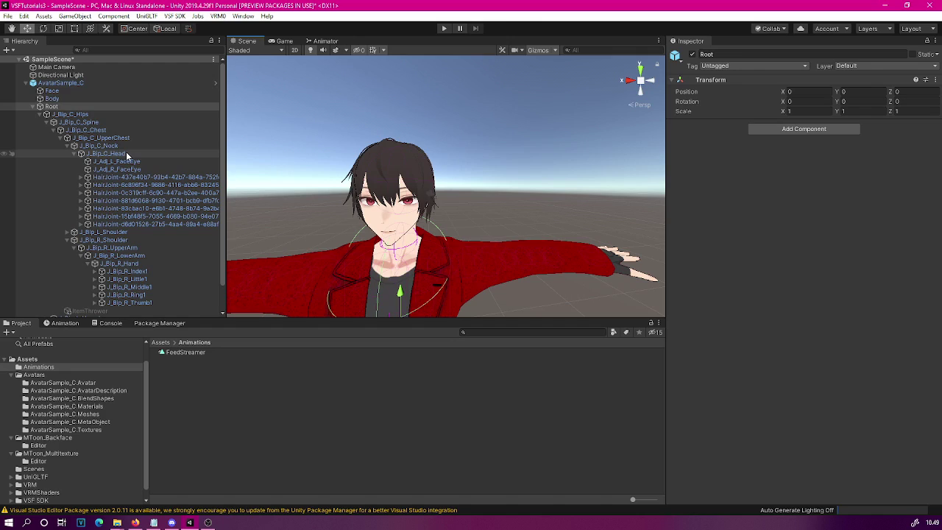
{"action": "left_click", "coordinate": [128, 154]}
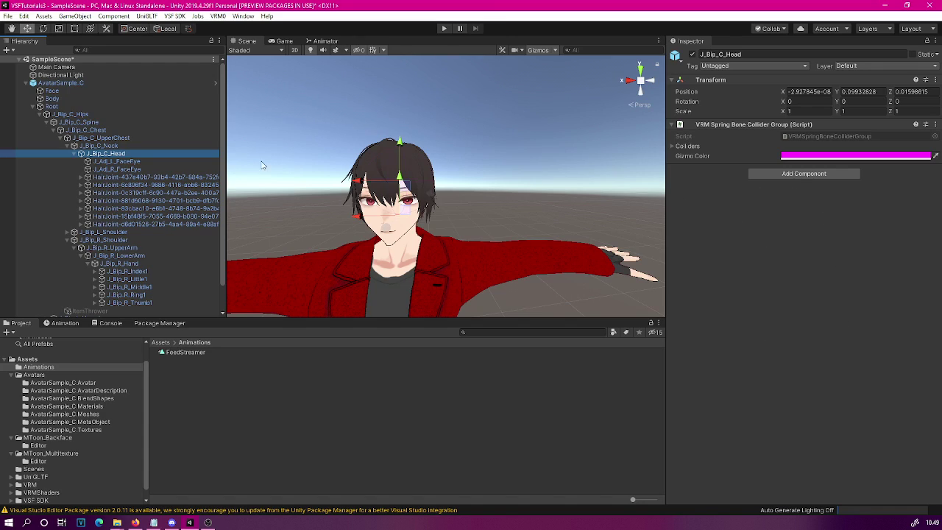
{"action": "left_click", "coordinate": [790, 176]}
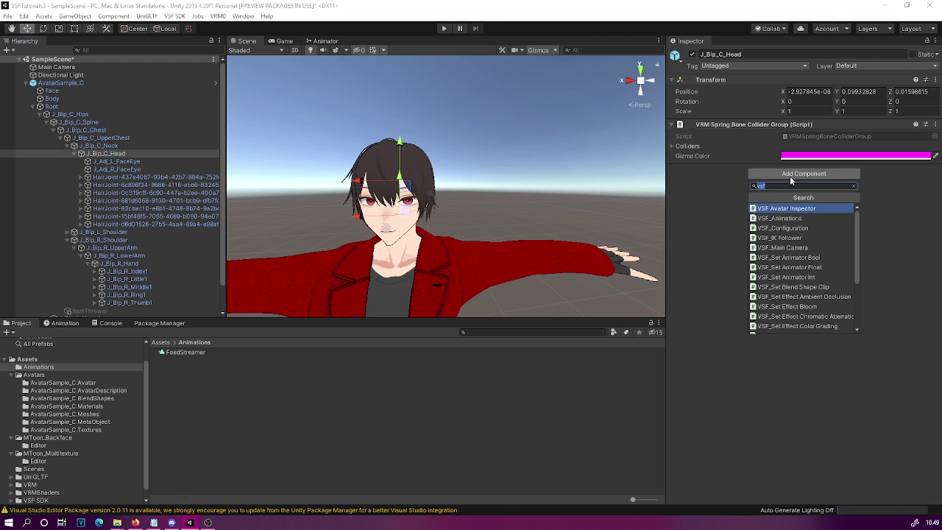
{"action": "scroll", "coordinate": [802, 294], "scroll_direction": "down", "scroll_amount": 5}
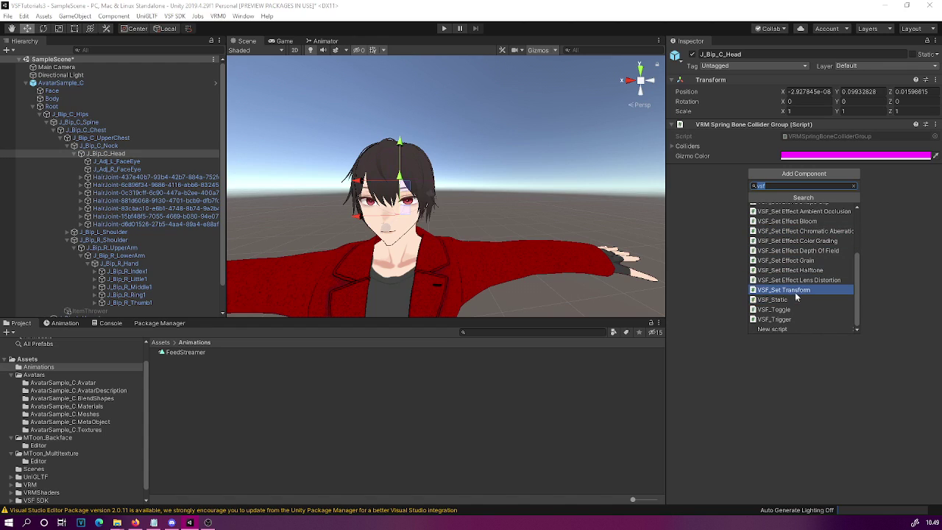
{"action": "left_click", "coordinate": [784, 290]}
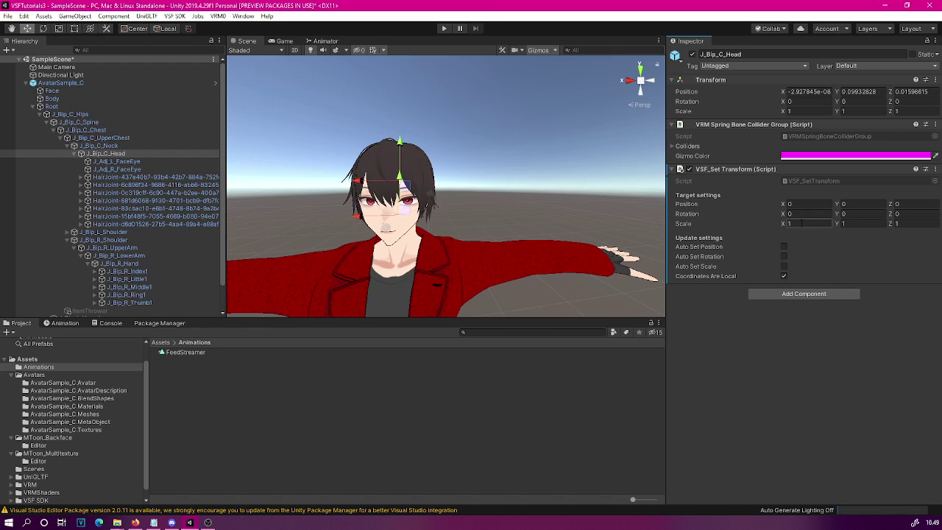
- Set the VSF_Set Transform target scale to 3 on X, Y and Z and enable Auto Set Scale
{"action": "left_click", "coordinate": [801, 223]}
{"action": "type", "text": "3"}
{"action": "left_click", "coordinate": [851, 224]}
{"action": "type", "text": "3"}
{"action": "left_click", "coordinate": [899, 223]}
{"action": "type", "text": "3"}
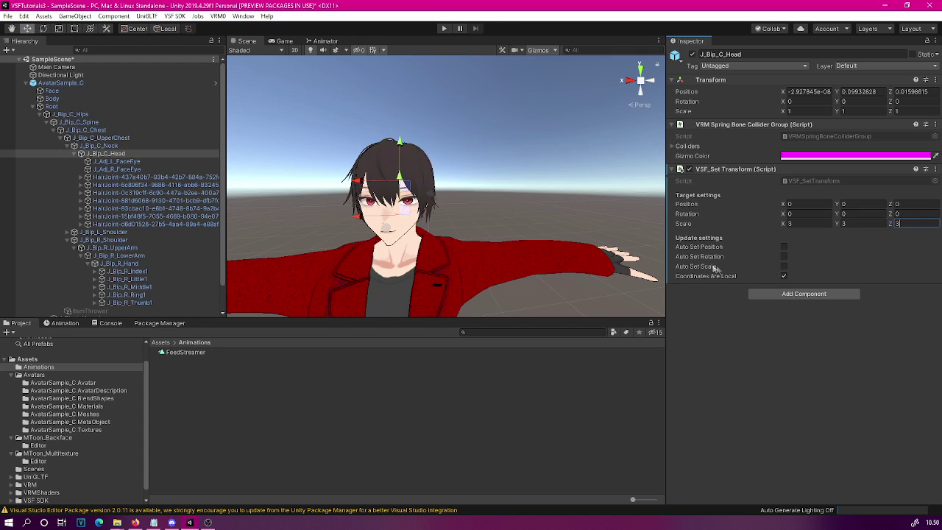
{"action": "left_click", "coordinate": [784, 267]}
- Run the scene in Play mode, check the avatar's head scaling in the Scene view, and stop playback
{"action": "left_click", "coordinate": [443, 29]}
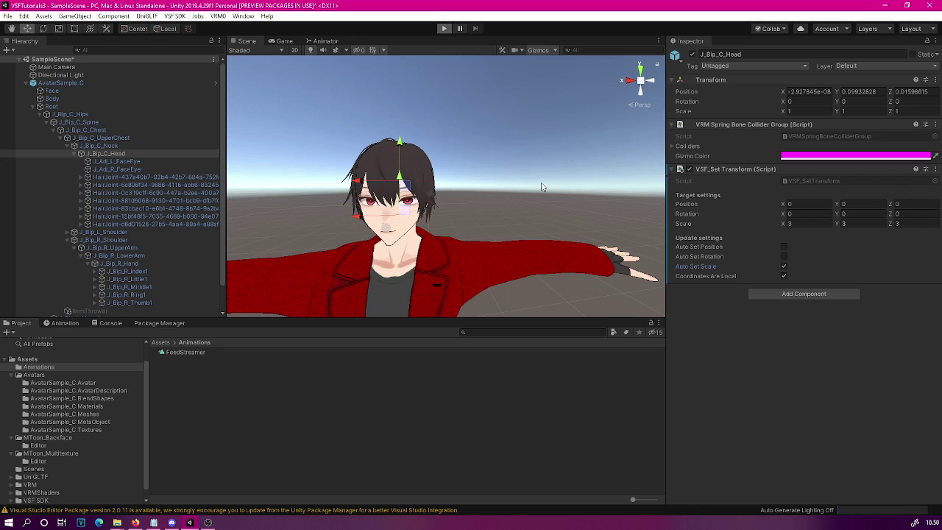
{"action": "left_click", "coordinate": [247, 41]}
{"action": "scroll", "coordinate": [492, 182], "scroll_direction": "down", "scroll_amount": 5}
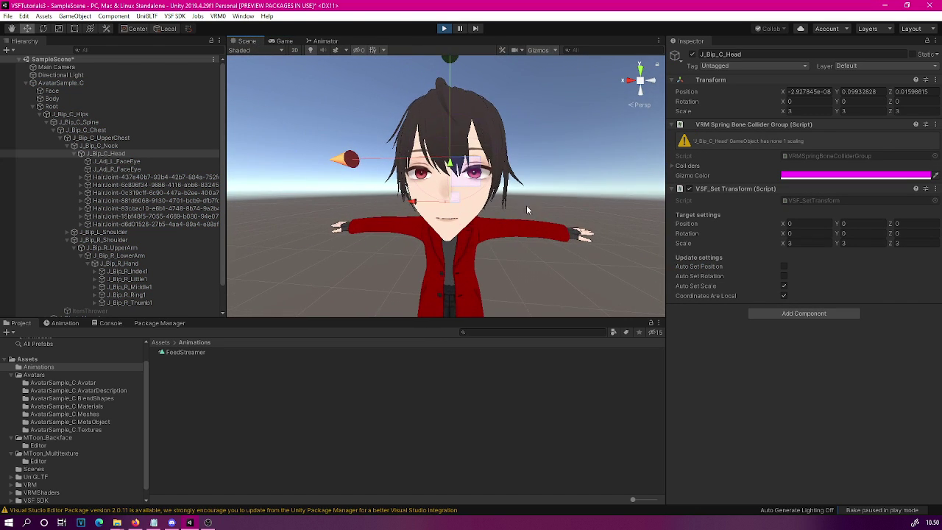
{"action": "left_click", "coordinate": [443, 28]}
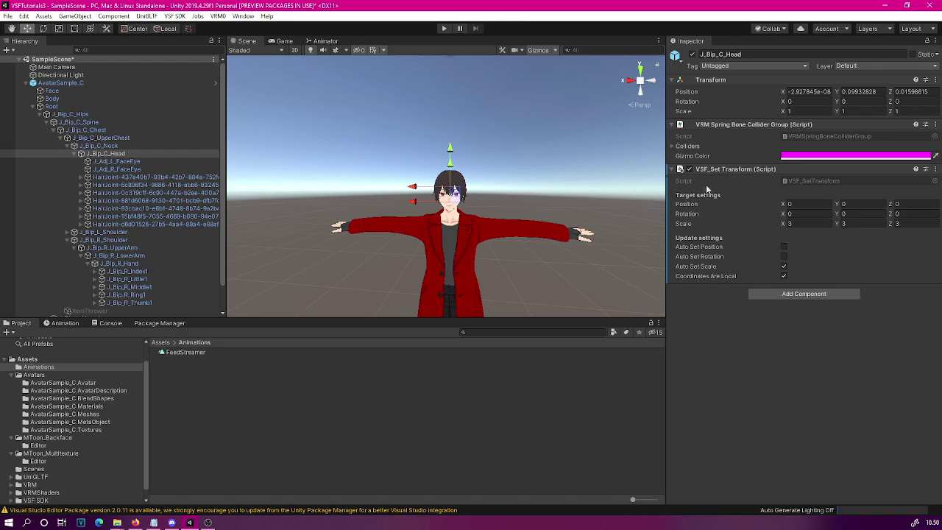
- Disable the scale-3 VSF_Set Transform on the head and add a second VSF_Set Transform with Auto Set Scale enabled
{"action": "left_click", "coordinate": [689, 170]}
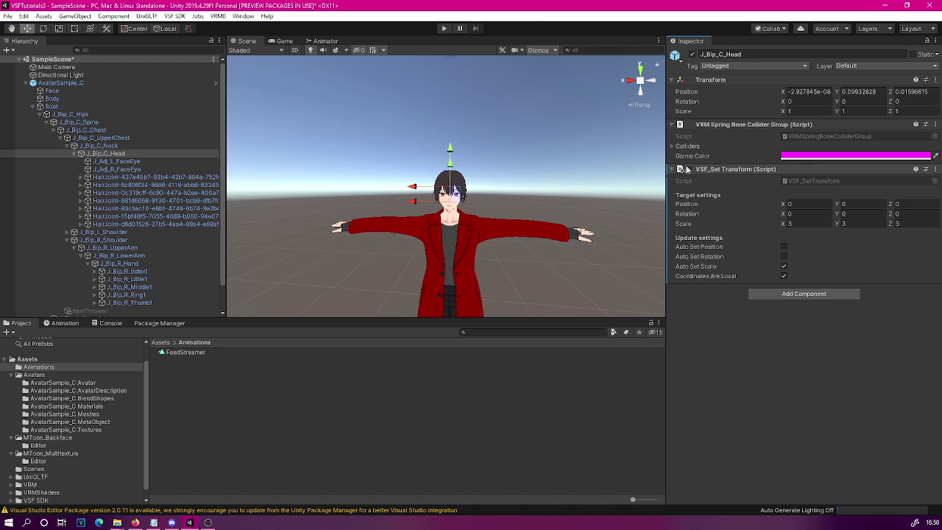
{"action": "left_click", "coordinate": [795, 294]}
{"action": "scroll", "coordinate": [802, 383], "scroll_direction": "down", "scroll_amount": 5}
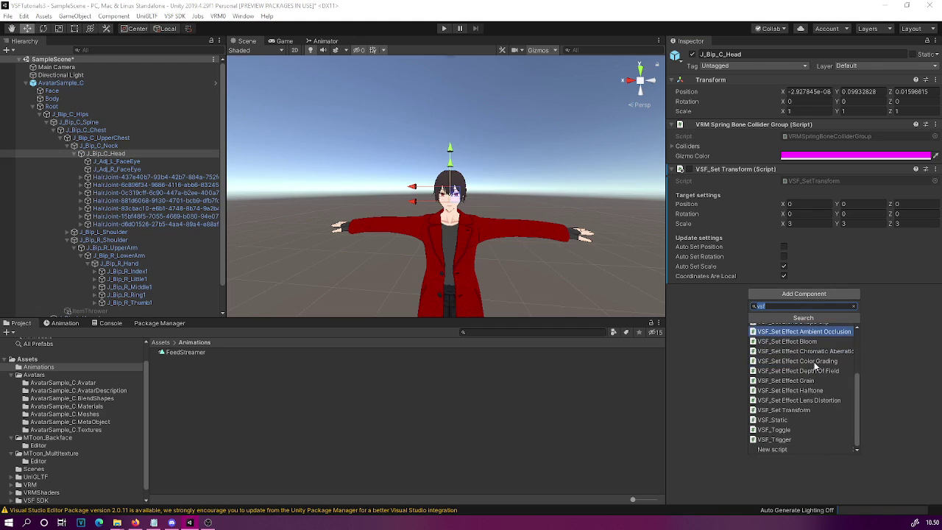
{"action": "left_click", "coordinate": [809, 413]}
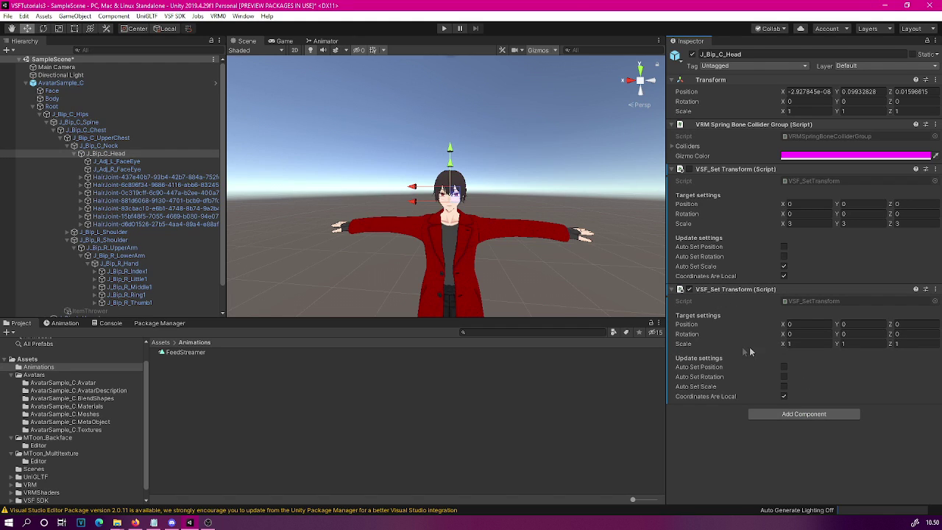
{"action": "left_click", "coordinate": [783, 386]}
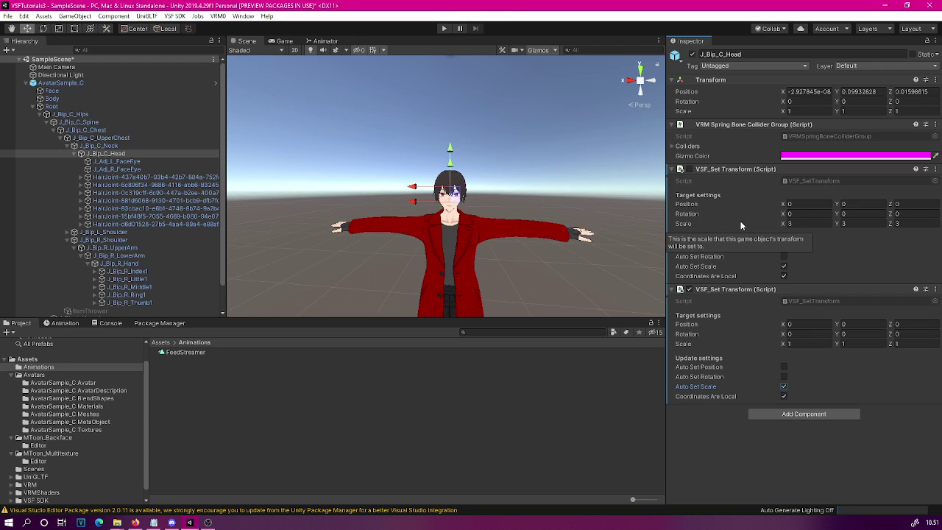
- Start Play mode and assign the temporary animator controller from the Assets folder to AvatarSample_C
{"action": "left_click", "coordinate": [27, 359]}
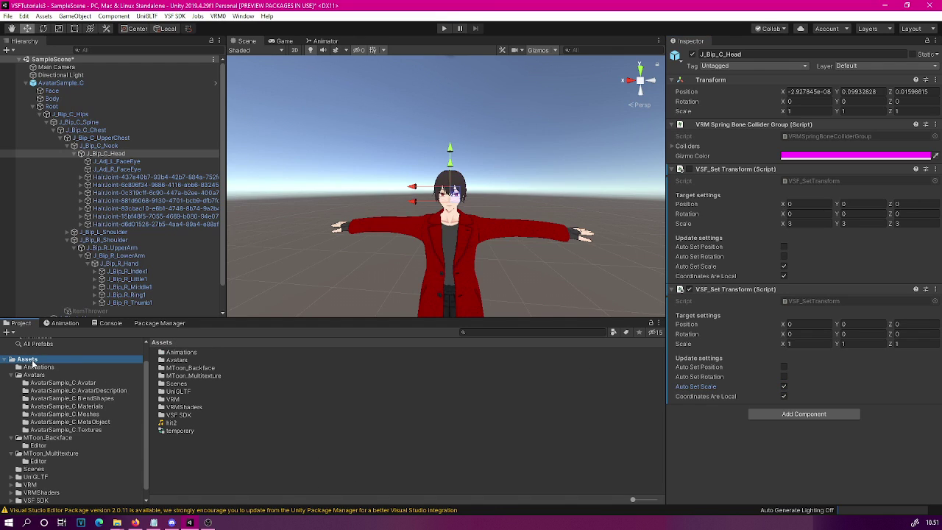
{"action": "left_click", "coordinate": [443, 28]}
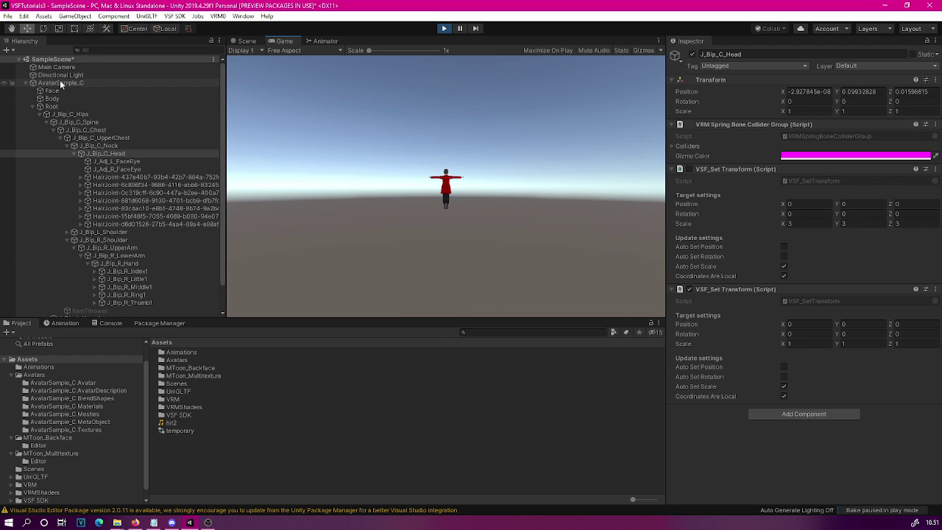
{"action": "right_click", "coordinate": [251, 445]}
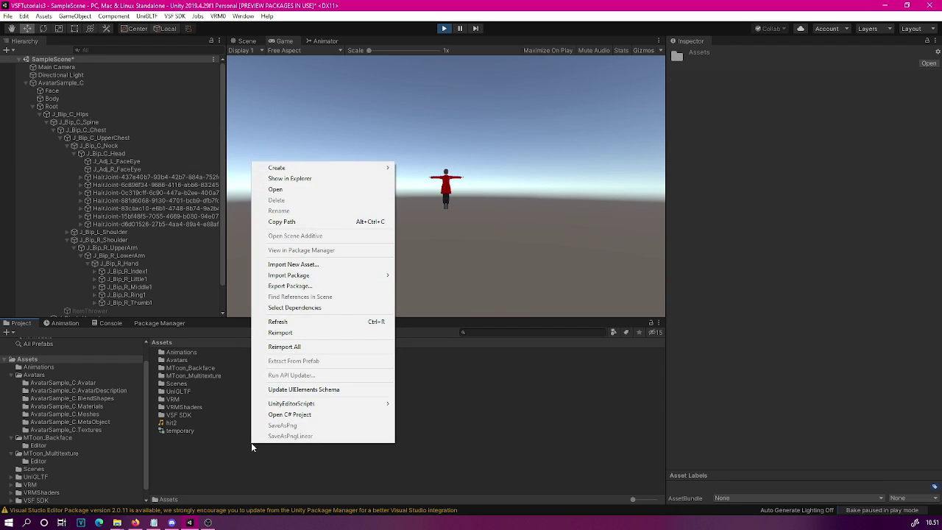
{"action": "mouse_move", "coordinate": [291, 169]}
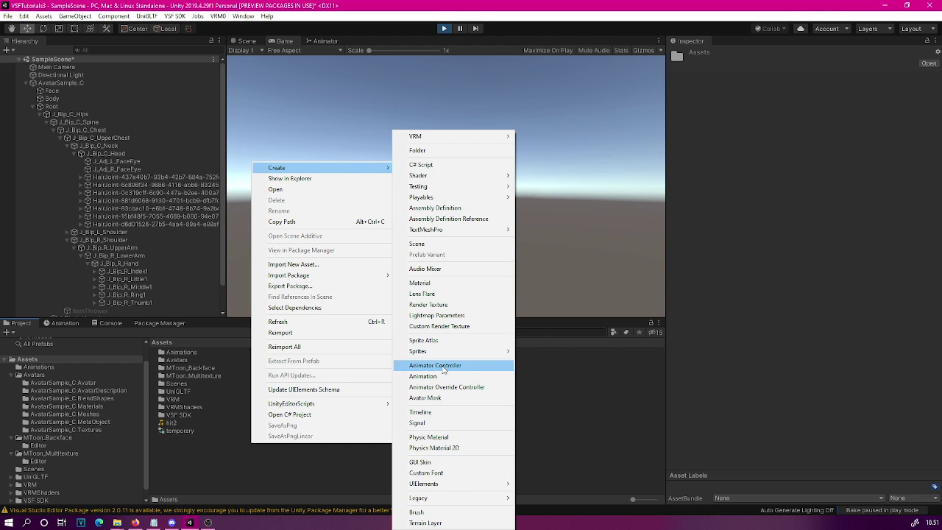
{"action": "left_click", "coordinate": [265, 492]}
{"action": "left_click", "coordinate": [181, 431]}
{"action": "left_click_drag", "start_coordinate": [181, 431], "coordinate": [61, 67]}
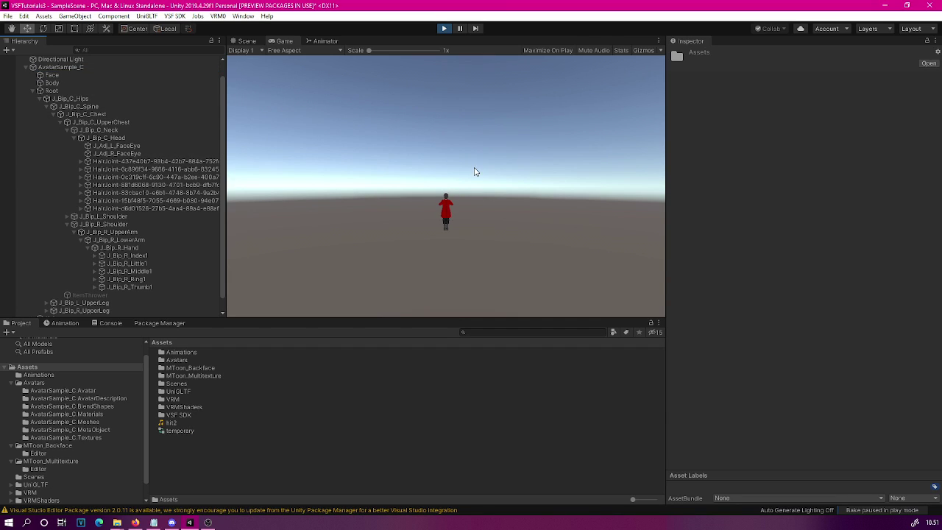
- Examine the avatar's pose in the Scene view from the front and the side during Play mode
{"action": "left_click", "coordinate": [240, 40]}
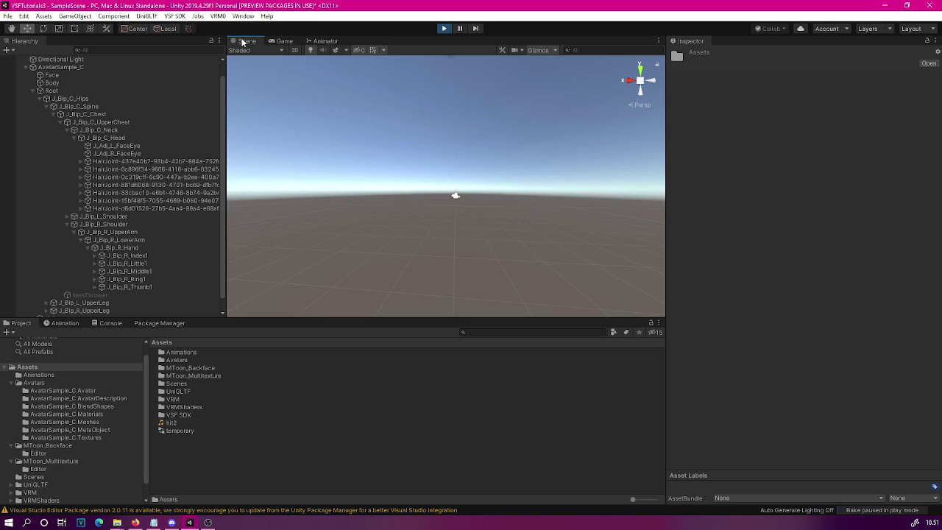
{"action": "right_click_drag", "start_coordinate": [442, 173], "coordinate": [309, 111]}
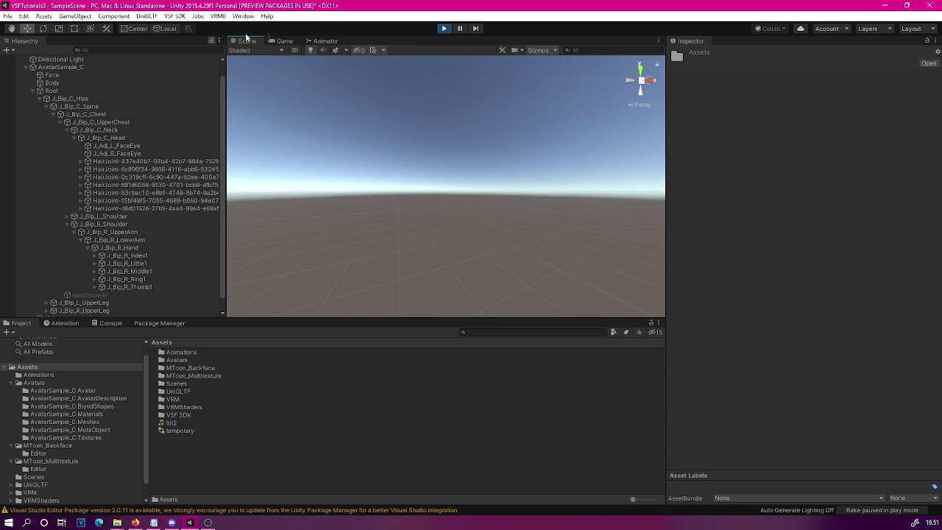
{"action": "right_click_drag", "start_coordinate": [504, 94], "coordinate": [395, 140]}
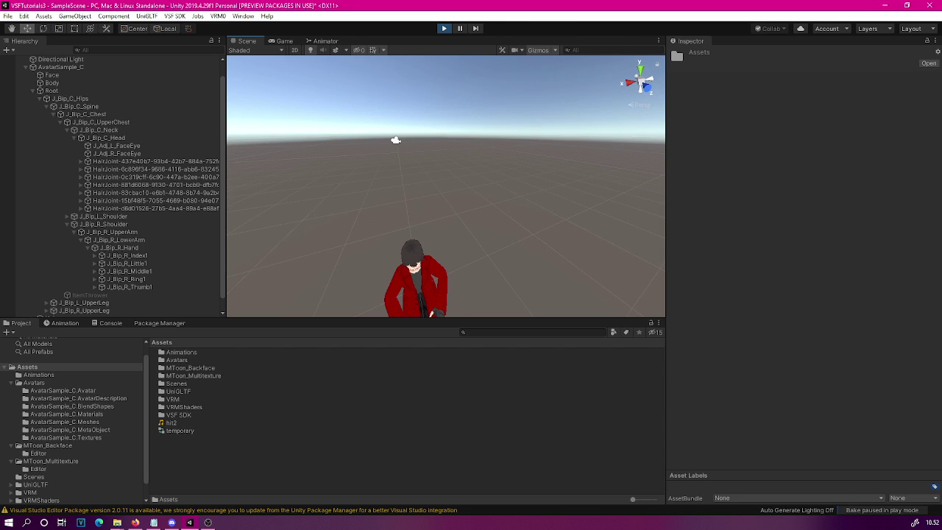
{"action": "middle_click_drag", "start_coordinate": [550, 174], "coordinate": [554, 153]}
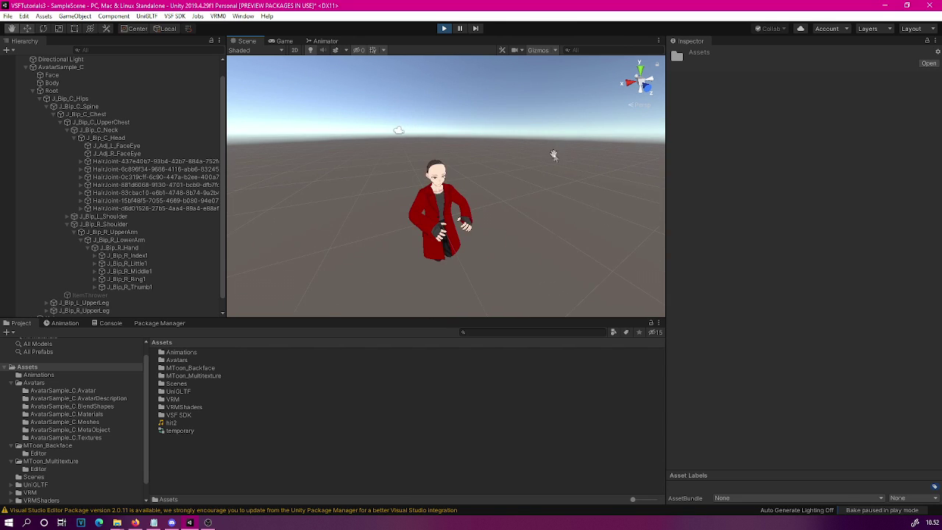
{"action": "scroll", "coordinate": [557, 156], "scroll_direction": "up", "scroll_amount": 3}
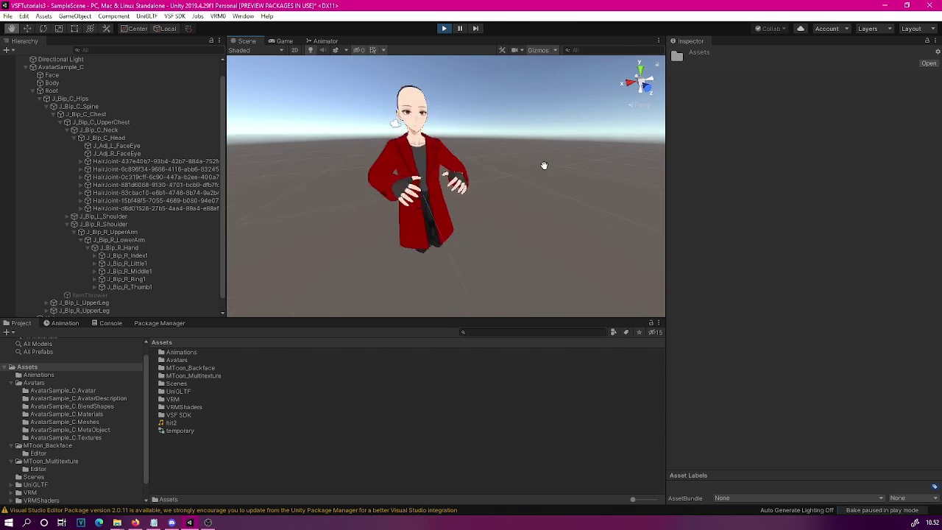
{"action": "left_click_drag", "start_coordinate": [544, 165], "coordinate": [510, 151], "text": "alt"}
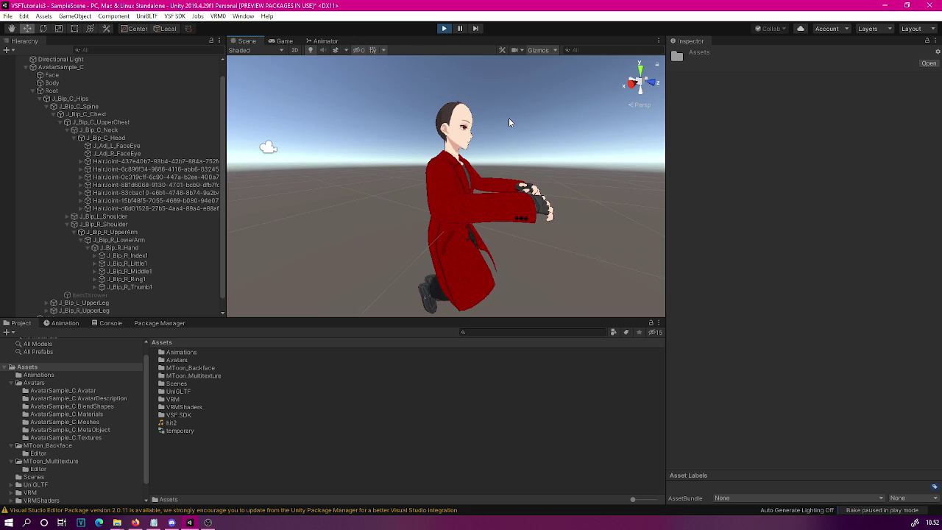
- Show AvatarSample_C's animation in the Animation window and check its list of clips
{"action": "left_click", "coordinate": [66, 323]}
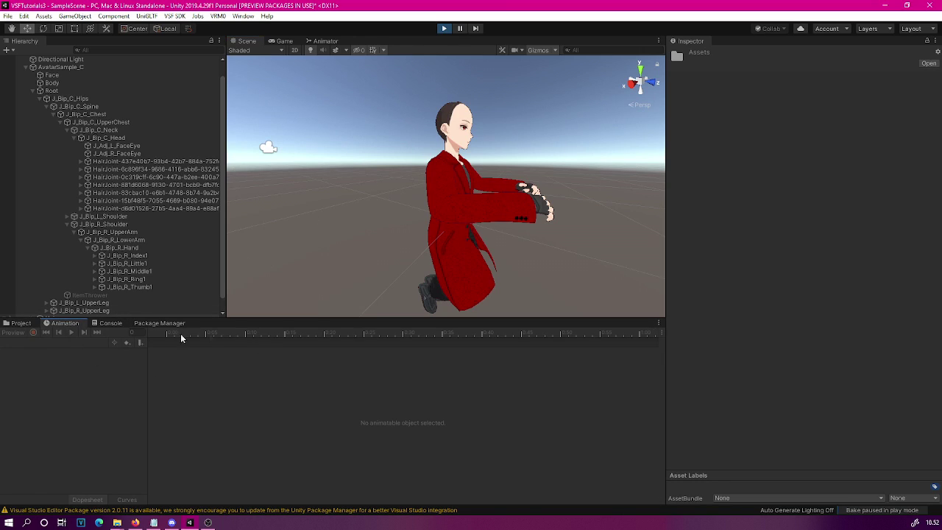
{"action": "left_click", "coordinate": [242, 16]}
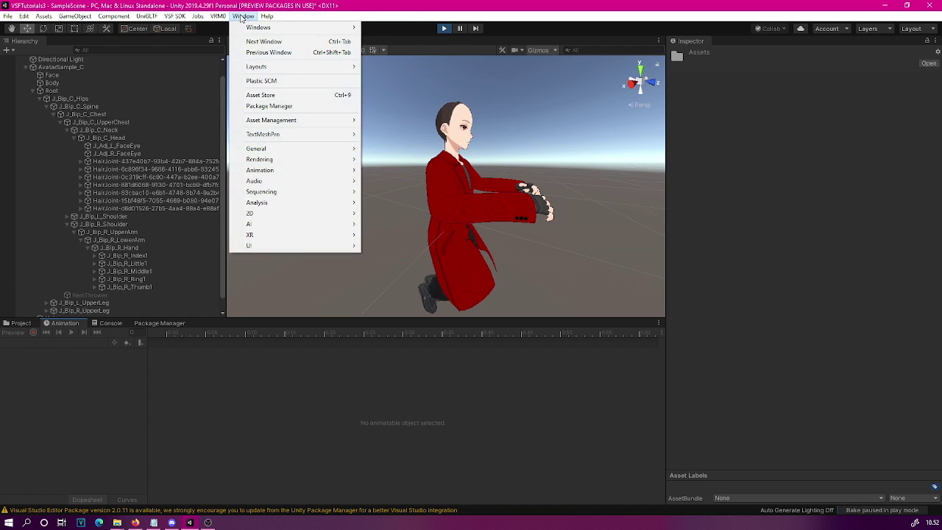
{"action": "mouse_move", "coordinate": [275, 172]}
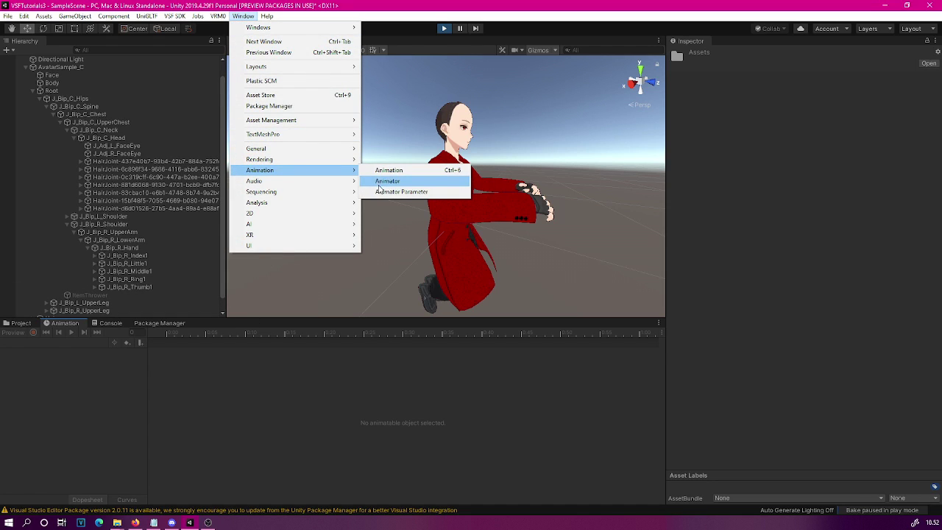
{"action": "left_click", "coordinate": [261, 447]}
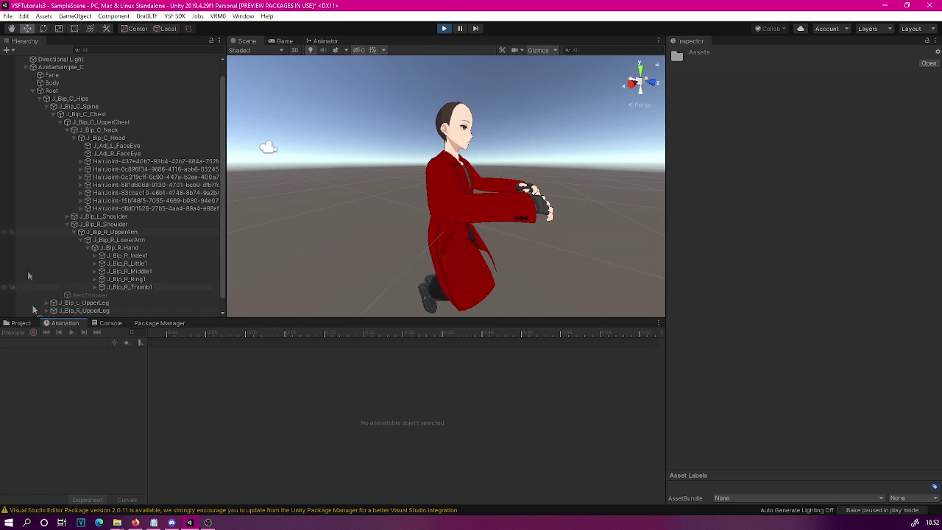
{"action": "left_click", "coordinate": [73, 67]}
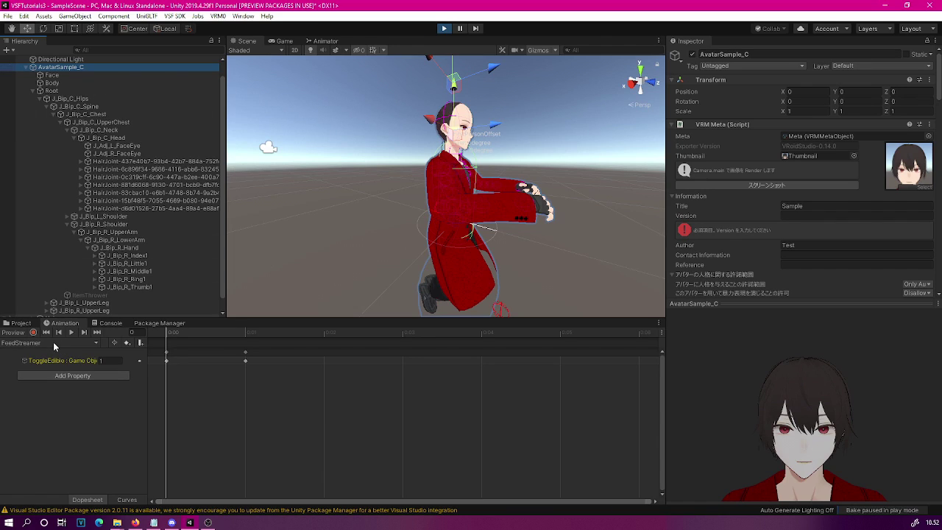
{"action": "left_click", "coordinate": [54, 346]}
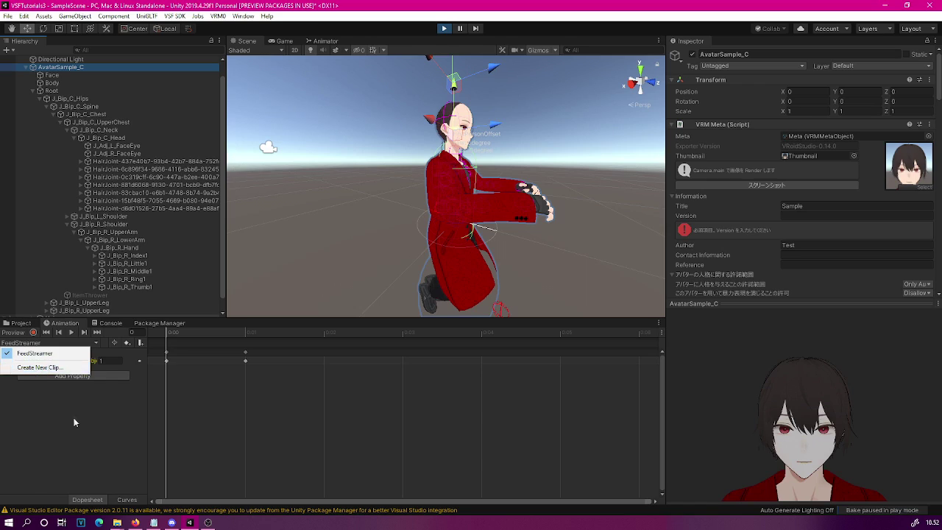
{"action": "left_click", "coordinate": [21, 422]}
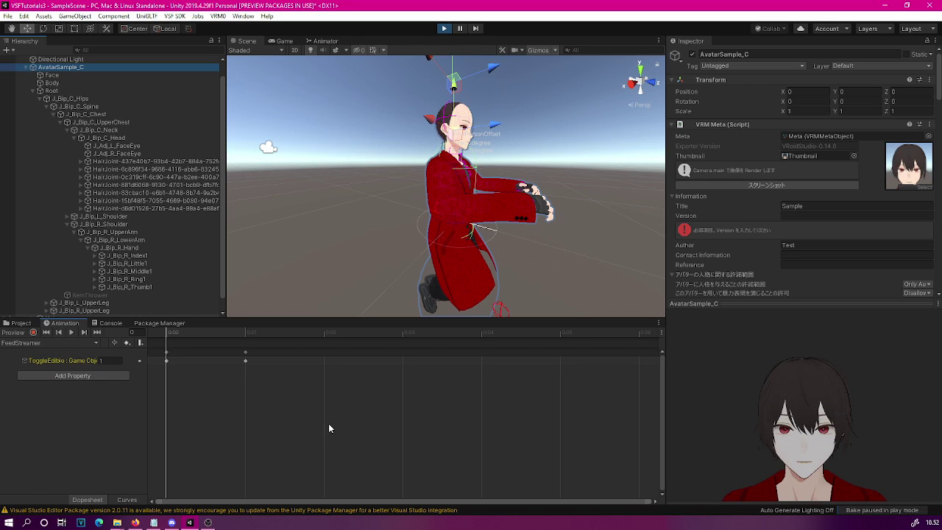
- Create a new animation clip named ScaleHead in the Animations folder for AvatarSample_C
{"action": "left_click", "coordinate": [65, 344]}
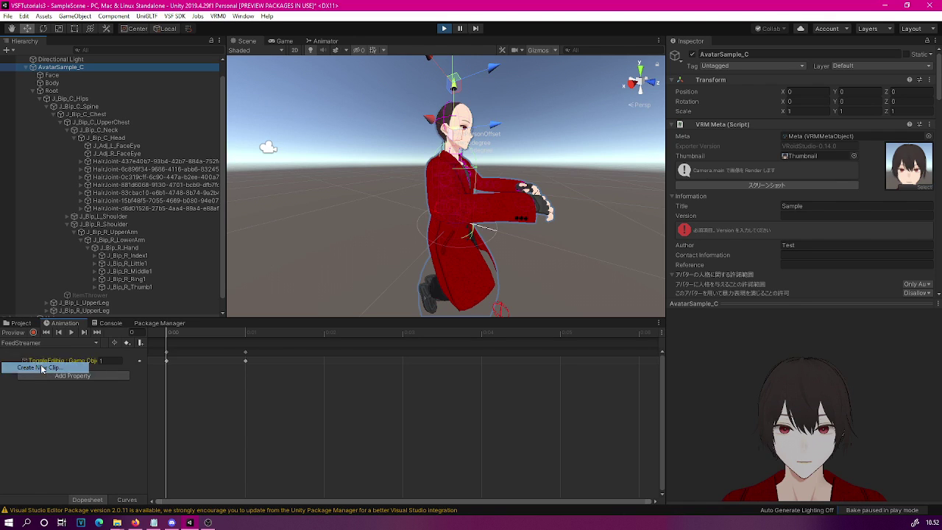
{"action": "left_click", "coordinate": [40, 366]}
{"action": "double_click", "coordinate": [140, 94]}
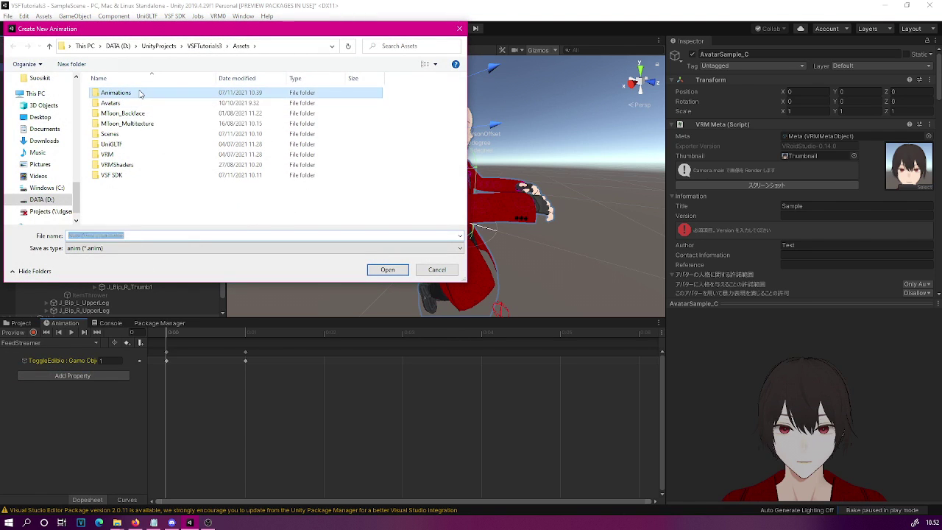
{"action": "left_click", "coordinate": [110, 235]}
{"action": "left_click_drag", "start_coordinate": [110, 236], "coordinate": [6, 240]}
{"action": "type", "text": "ScaleHead"}
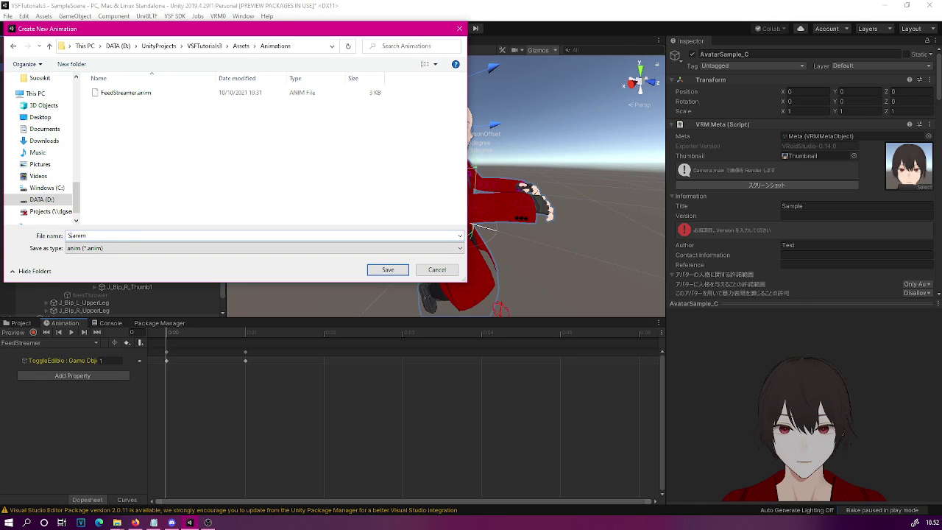
{"action": "left_click", "coordinate": [386, 270]}
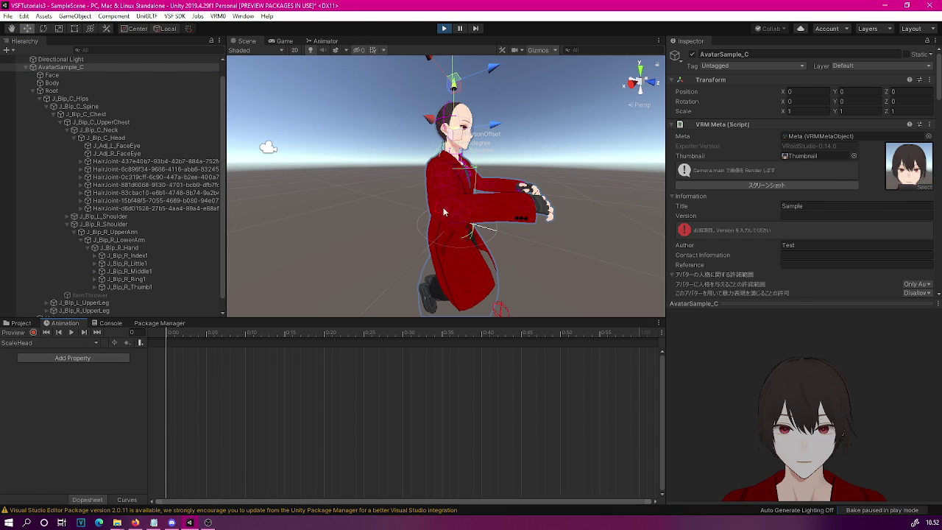
- Record a keyframe at frame 0 of the ScaleHead clip that enables the scale-3 VSF_Set Transform on J_Bip_C_Head
{"action": "left_click_drag", "start_coordinate": [392, 170], "coordinate": [419, 183], "text": "alt"}
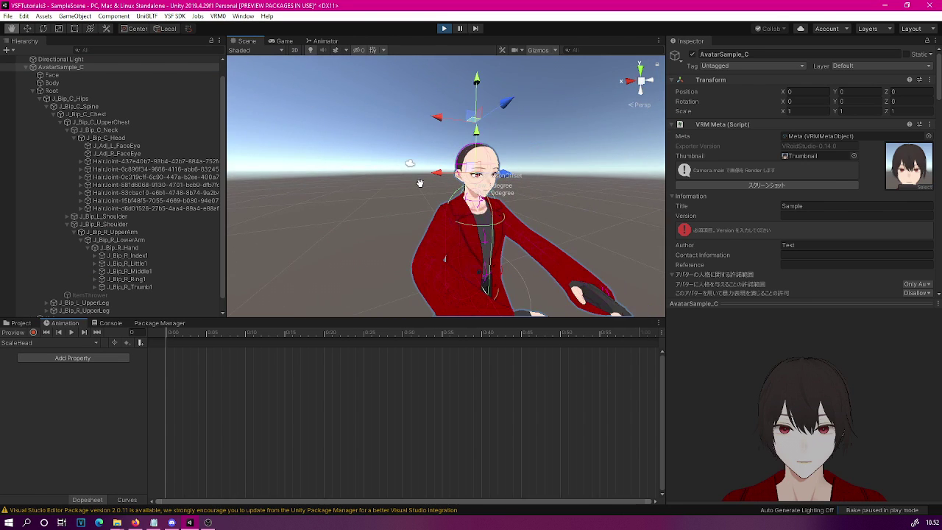
{"action": "left_click", "coordinate": [376, 206]}
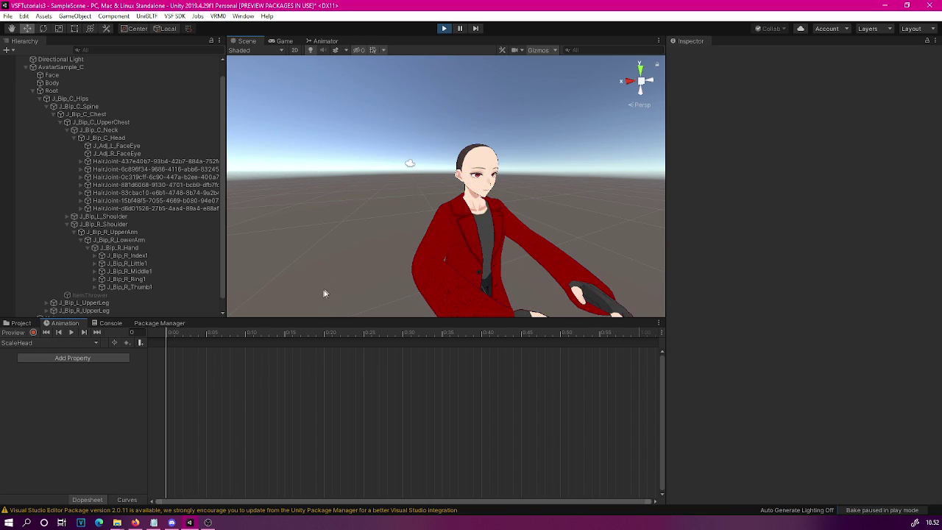
{"action": "left_click", "coordinate": [33, 332]}
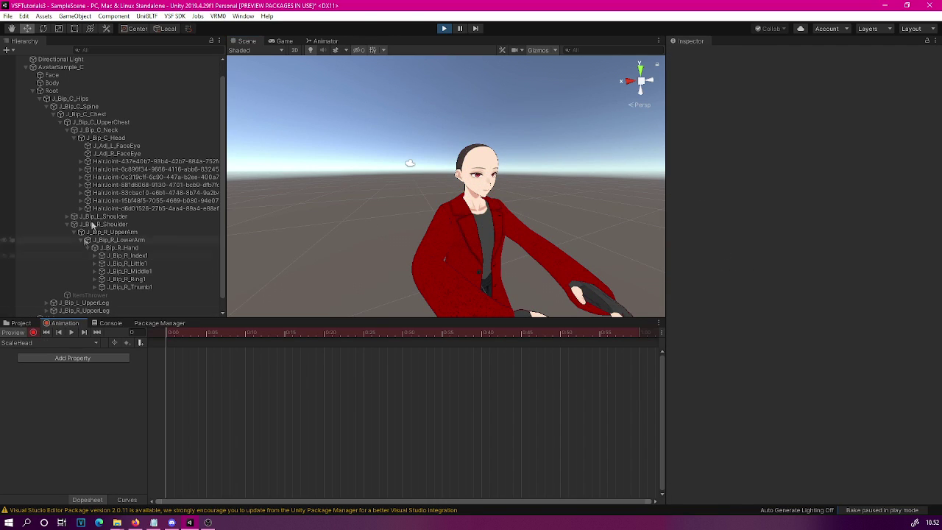
{"action": "left_click", "coordinate": [117, 138]}
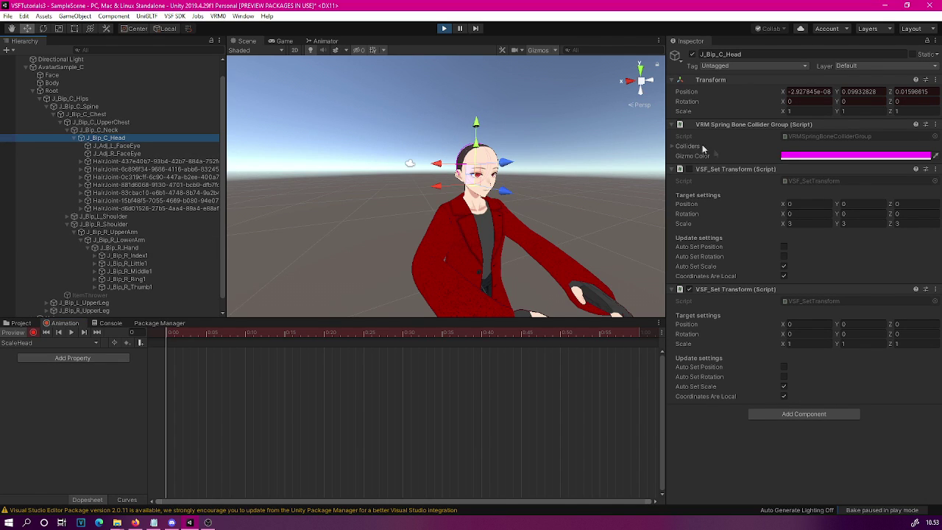
{"action": "left_click", "coordinate": [690, 170]}
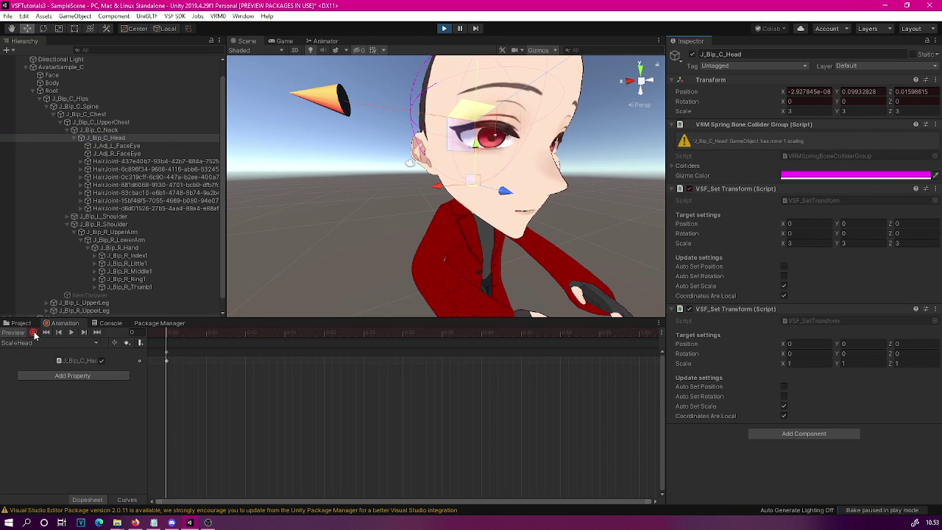
- Check the avatar's scaled head in the Scene view and stop Play mode
{"action": "scroll", "coordinate": [335, 219], "scroll_direction": "down", "scroll_amount": 5}
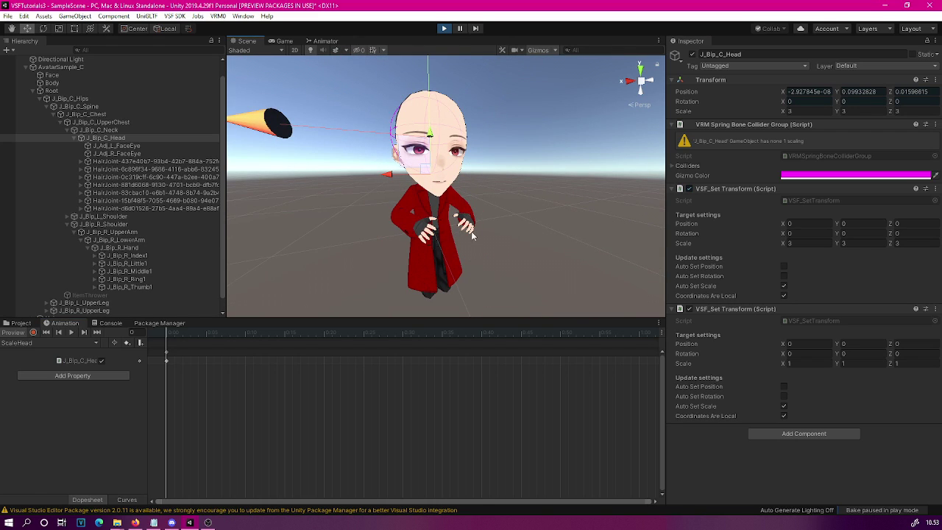
{"action": "left_click", "coordinate": [444, 28]}
{"action": "key", "text": "f"}
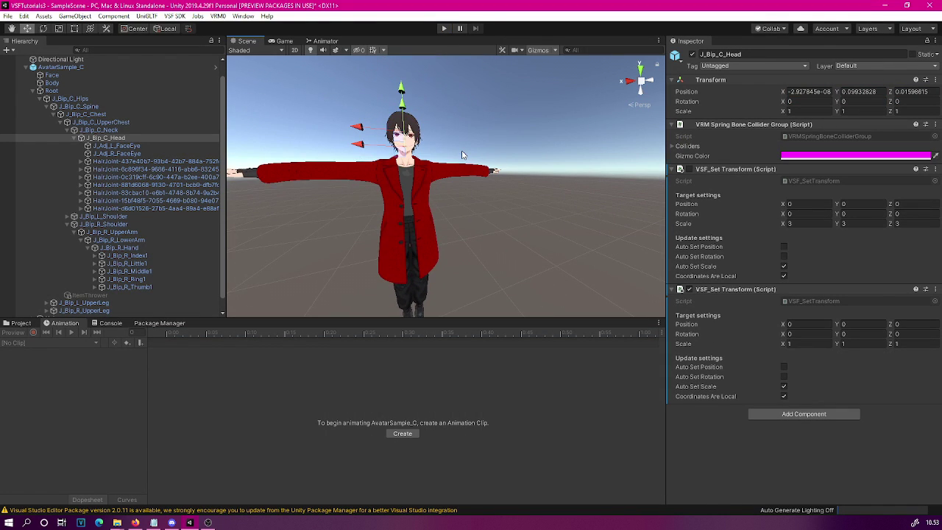
{"action": "left_click_drag", "start_coordinate": [470, 135], "coordinate": [534, 174], "text": "alt"}
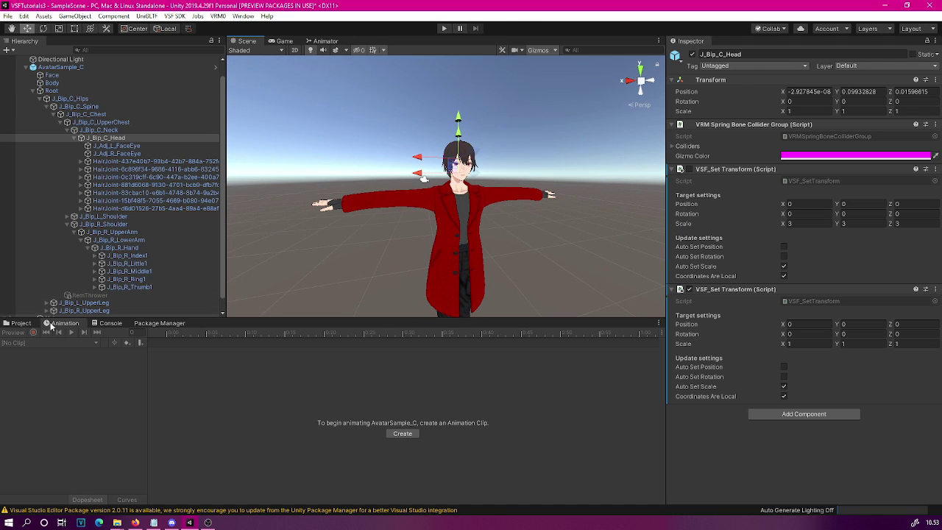
- Create a BlendShapeClip named ScaleHead from the BlendShape asset in the AvatarSample_C.BlendShapes folder
{"action": "left_click", "coordinate": [21, 324]}
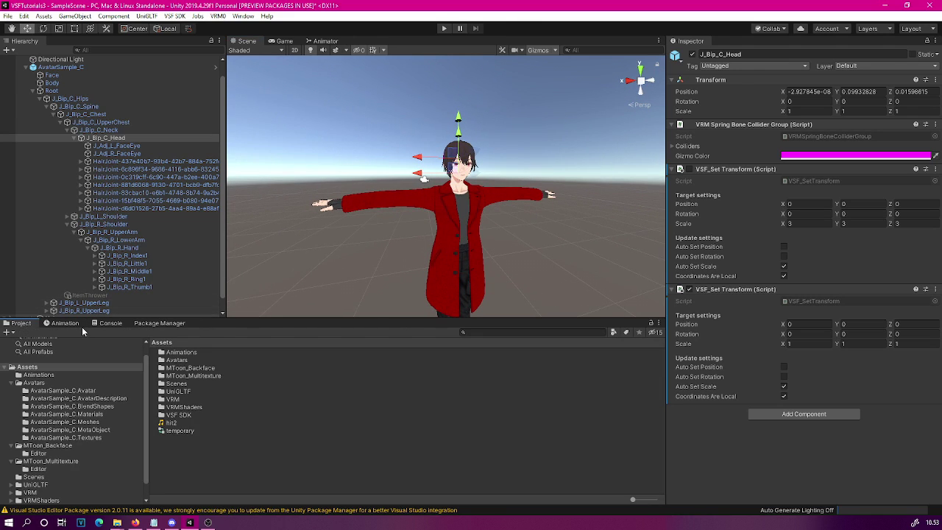
{"action": "left_click", "coordinate": [101, 408]}
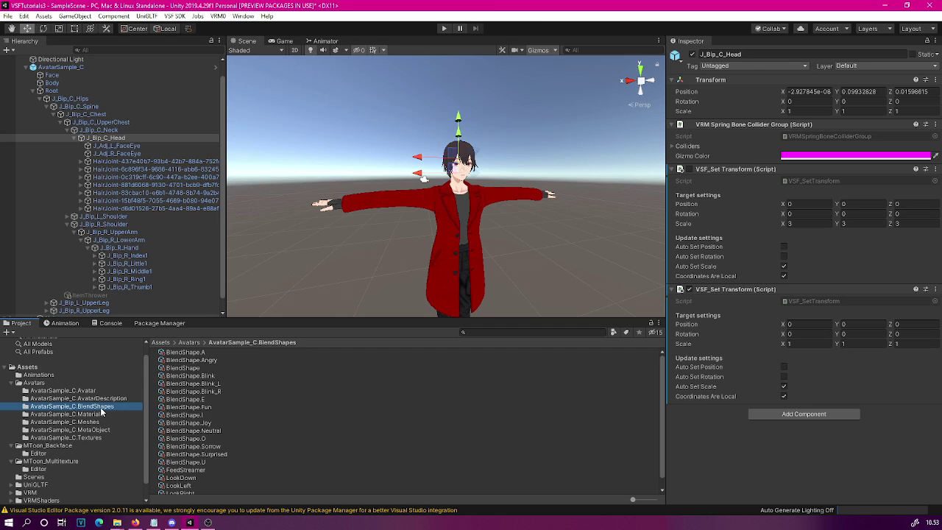
{"action": "left_click", "coordinate": [179, 369]}
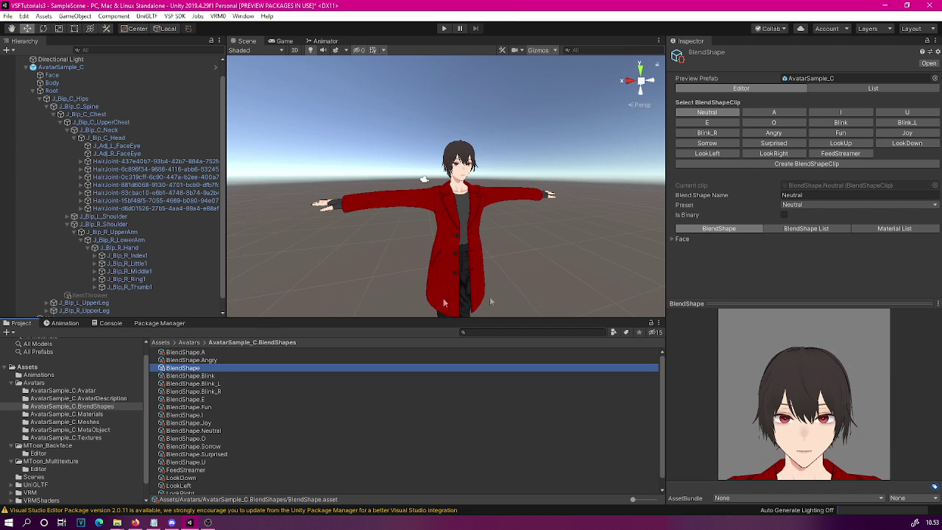
{"action": "left_click", "coordinate": [814, 165]}
{"action": "left_click", "coordinate": [117, 232]}
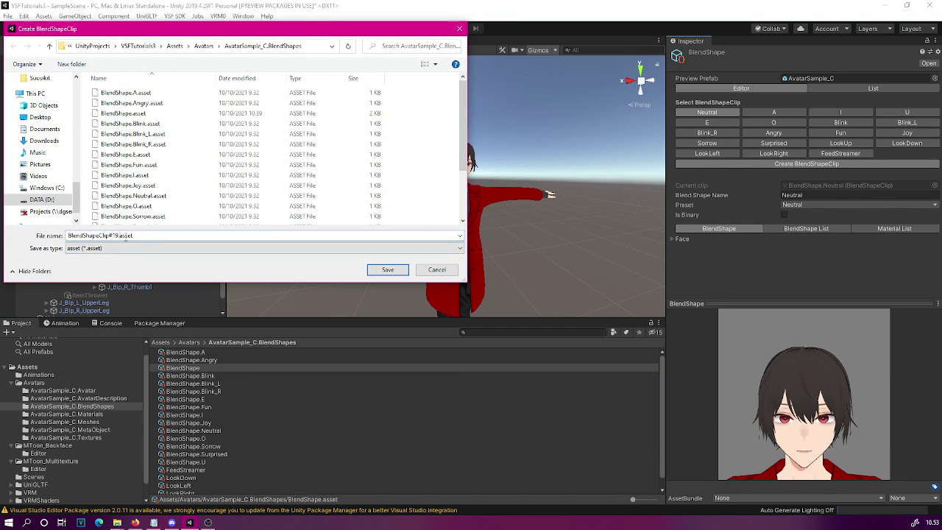
{"action": "left_click_drag", "start_coordinate": [119, 235], "coordinate": [65, 237]}
{"action": "type", "text": "ScaleHead"}
{"action": "left_click", "coordinate": [381, 270]}
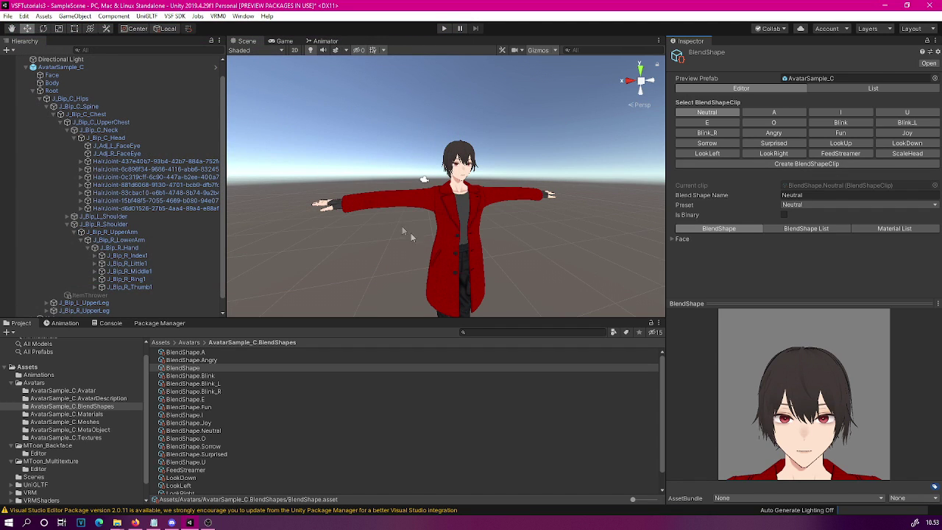
- Add a VSF_Animations component to AvatarSample_C
{"action": "left_click", "coordinate": [74, 69]}
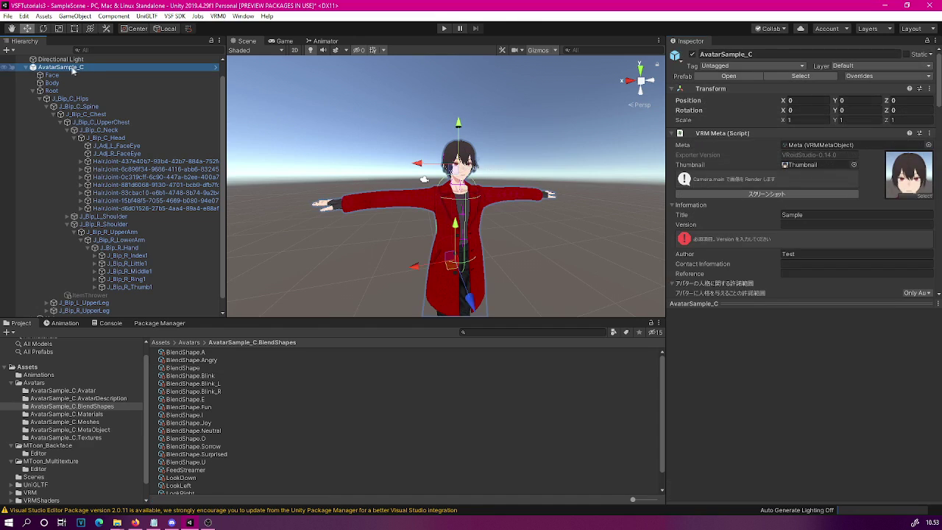
{"action": "scroll", "coordinate": [762, 219], "scroll_direction": "down", "scroll_amount": 20}
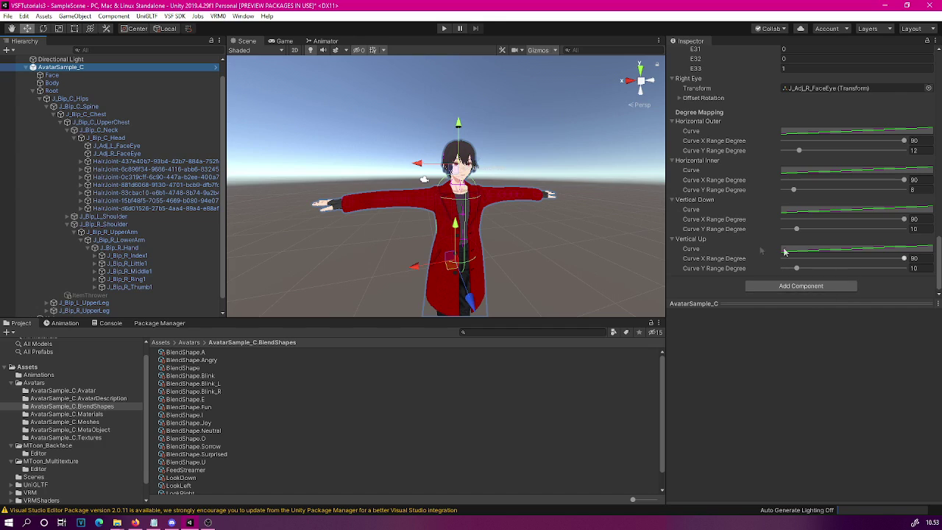
{"action": "left_click", "coordinate": [798, 287]}
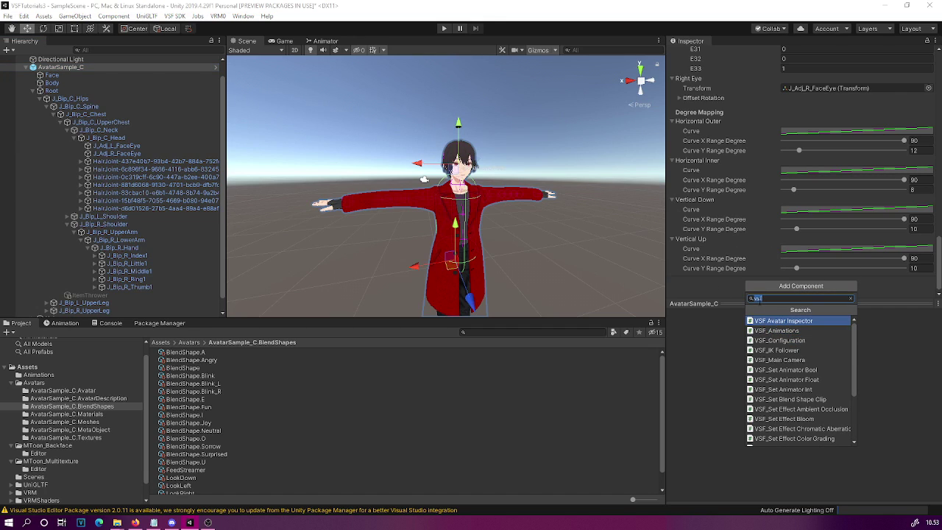
{"action": "left_click", "coordinate": [781, 332]}
{"action": "scroll", "coordinate": [726, 266], "scroll_direction": "down", "scroll_amount": 2}
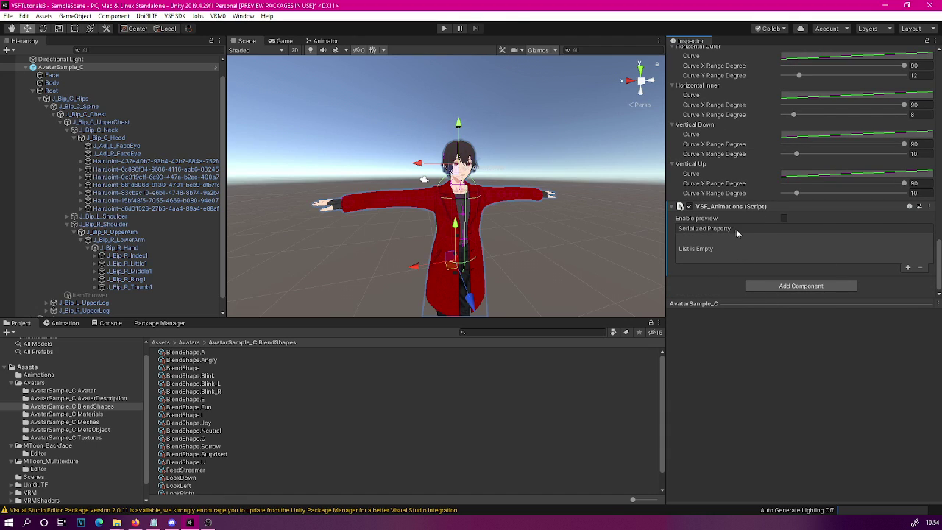
- Add a VSF_Animations entry that links the ScaleHead blendshape to the ScaleHead animation clip
{"action": "left_click", "coordinate": [908, 269]}
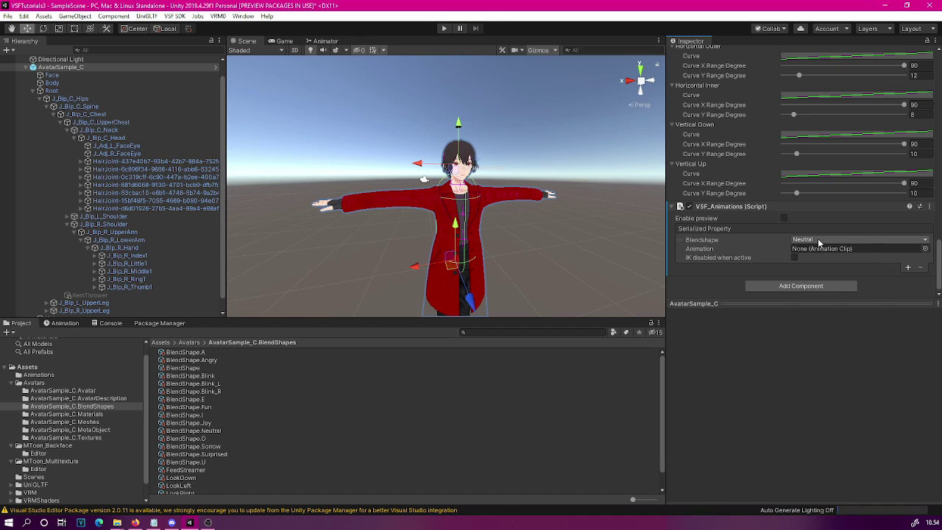
{"action": "left_click", "coordinate": [818, 240]}
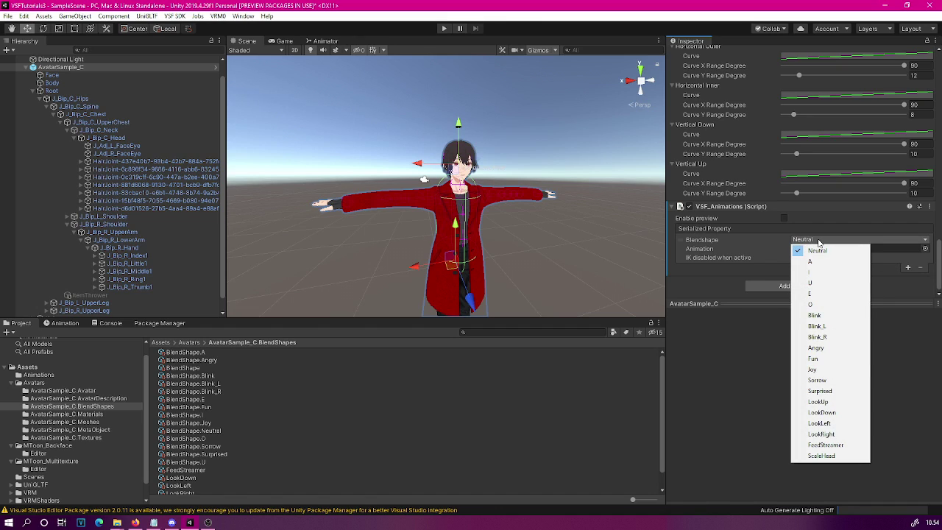
{"action": "left_click", "coordinate": [821, 456]}
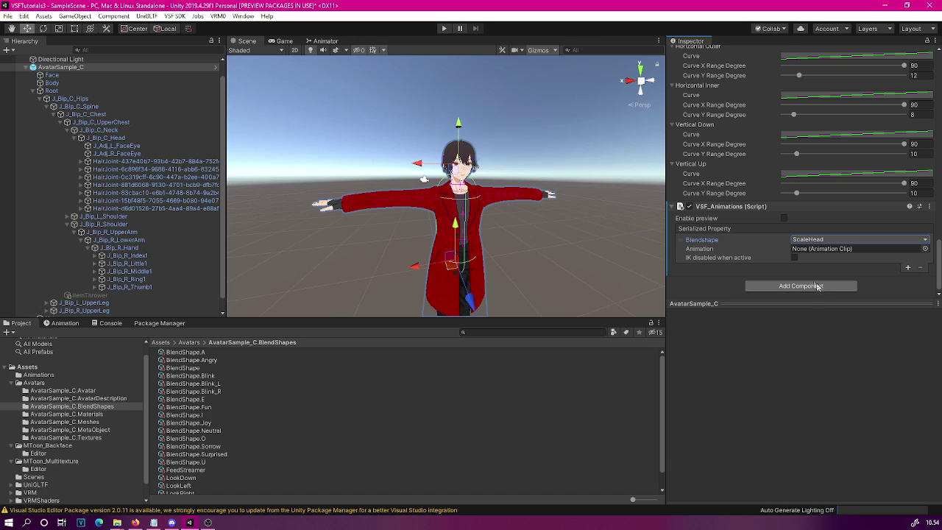
{"action": "left_click", "coordinate": [925, 249]}
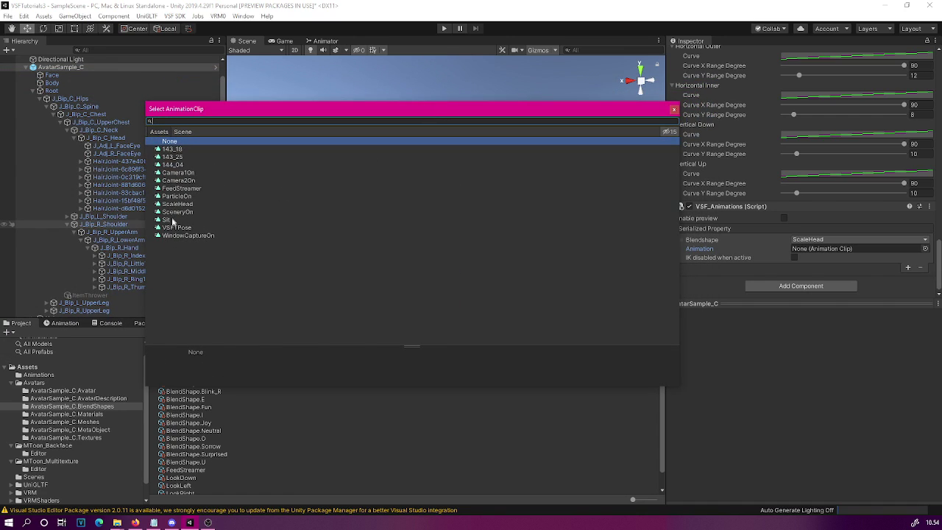
{"action": "double_click", "coordinate": [177, 205]}
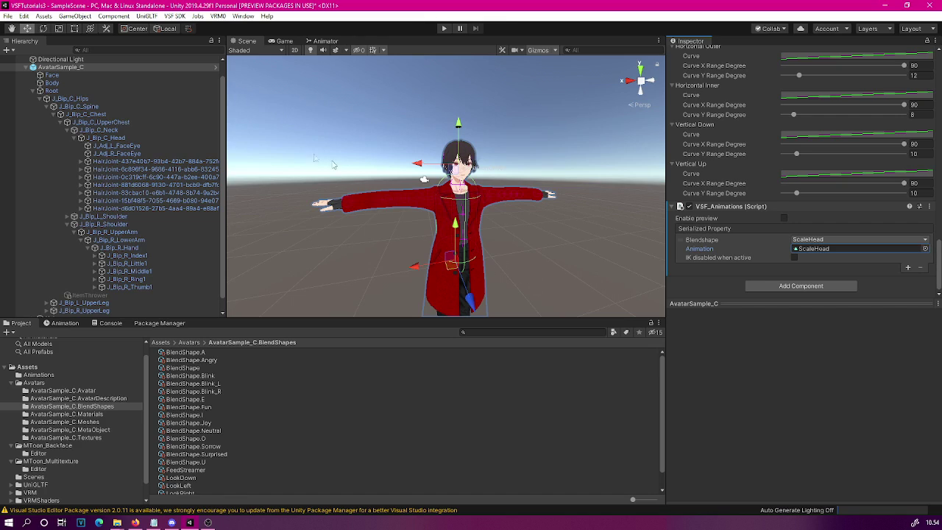
- Export AvatarSample_C for VSeeFace with the VSF SDK
{"action": "left_click", "coordinate": [61, 67]}
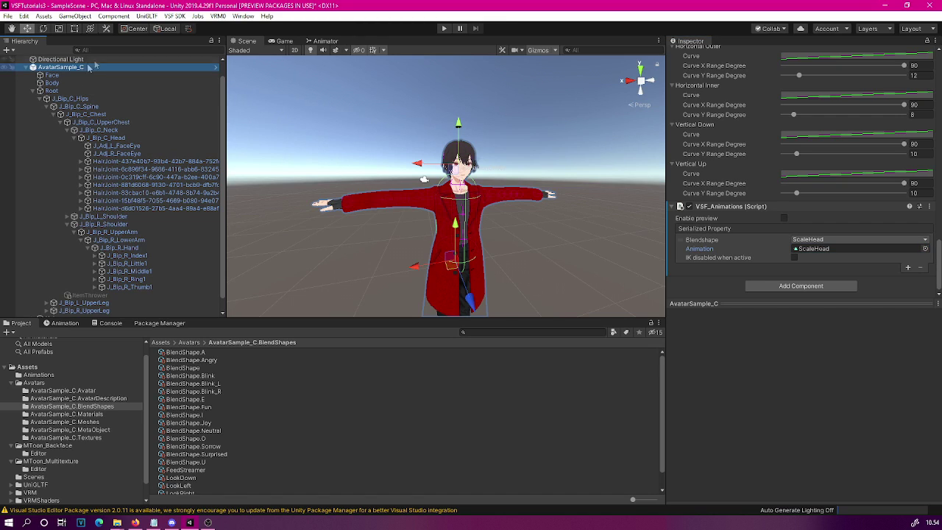
{"action": "left_click", "coordinate": [175, 16]}
{"action": "left_click", "coordinate": [190, 27]}
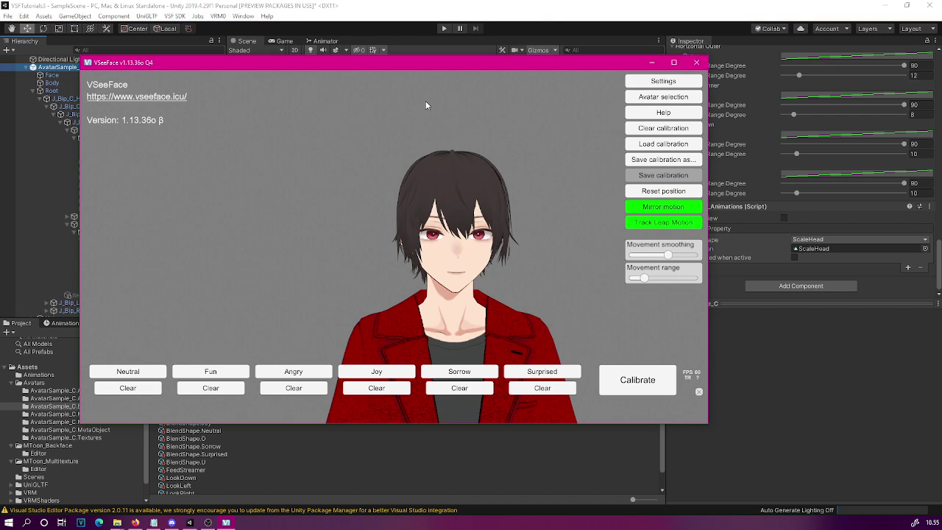
- In VSeeFace, set F12 as the hotkey for the Scalehead expression and test it by toggling the expression on and off
{"action": "left_click", "coordinate": [663, 83]}
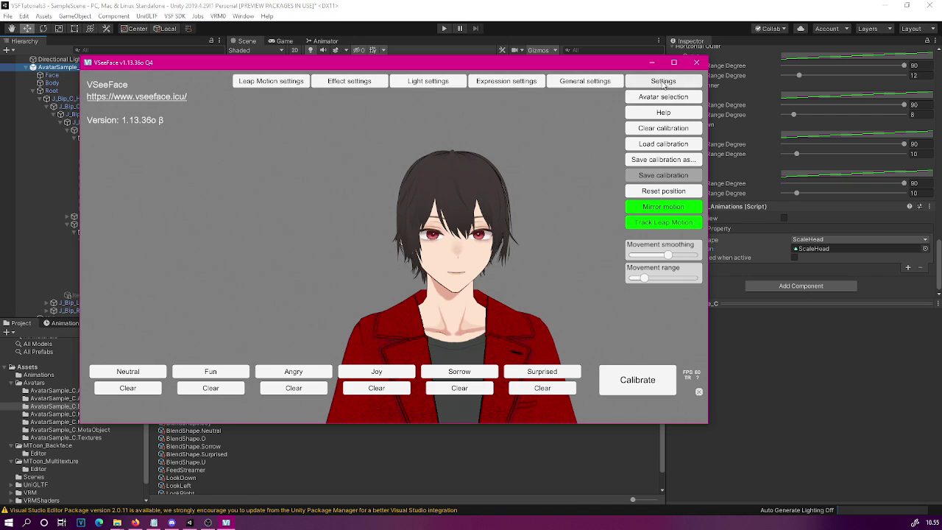
{"action": "left_click", "coordinate": [504, 82]}
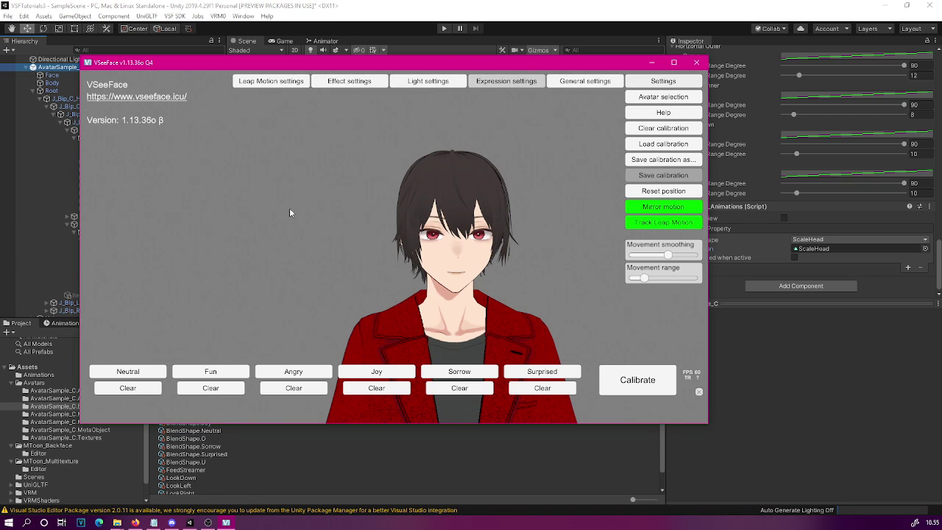
{"action": "left_click_drag", "start_coordinate": [200, 169], "coordinate": [204, 329]}
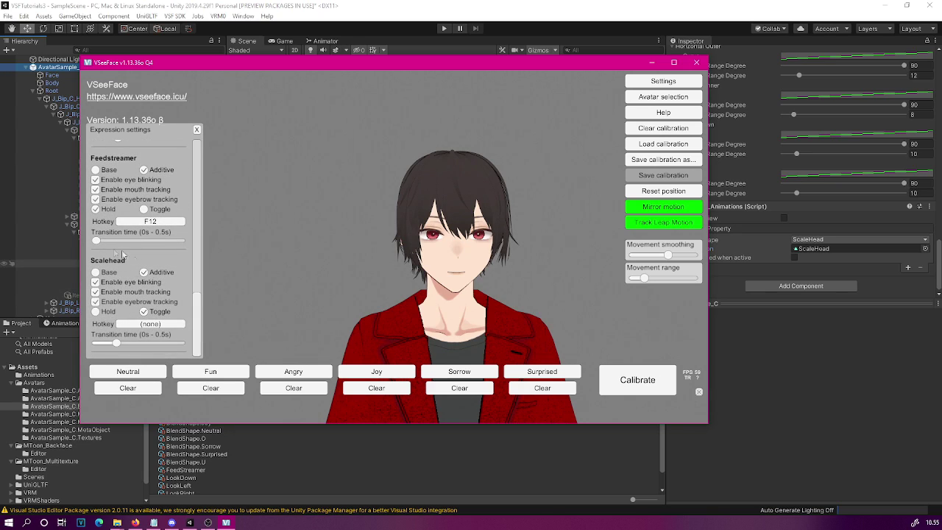
{"action": "left_click", "coordinate": [156, 326]}
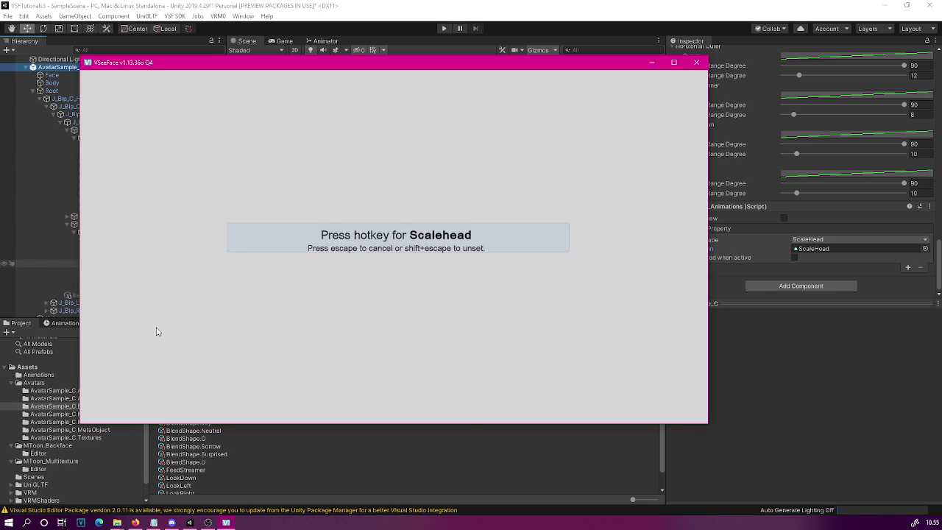
{"action": "key", "text": "F12"}
{"action": "key", "text": "Return"}
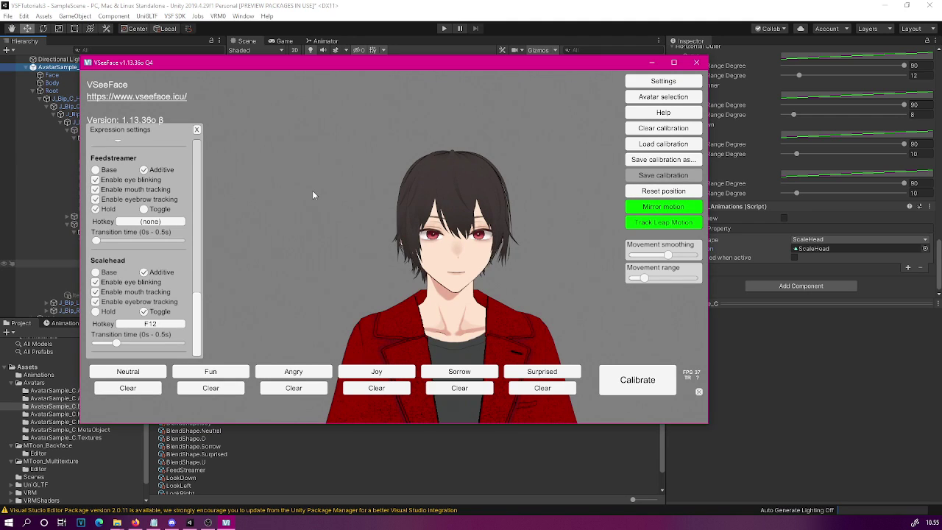
{"action": "key", "text": "F12"}
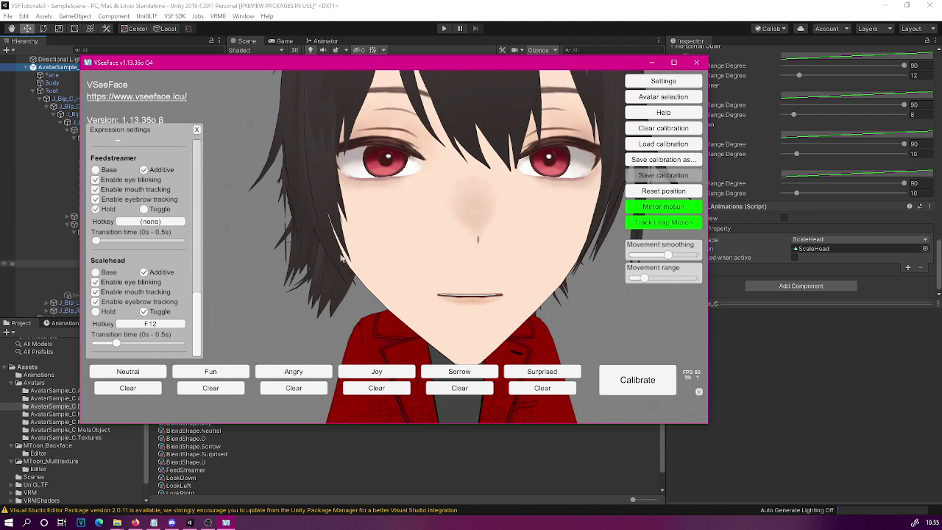
{"action": "key", "text": "F12"}
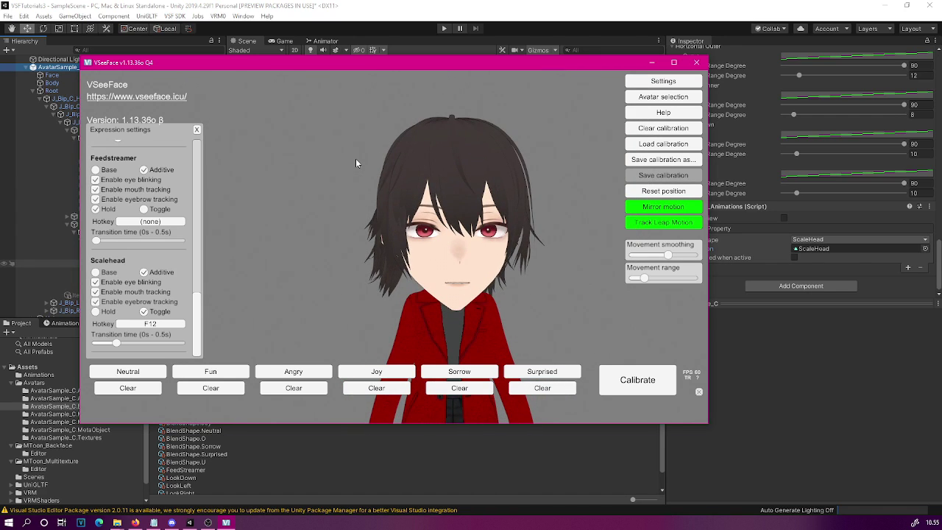
- Trigger the Scalehead expression's F12 hotkey twice more in VSeeFace to compare the normal and enlarged head
{"action": "key", "text": "F12"}
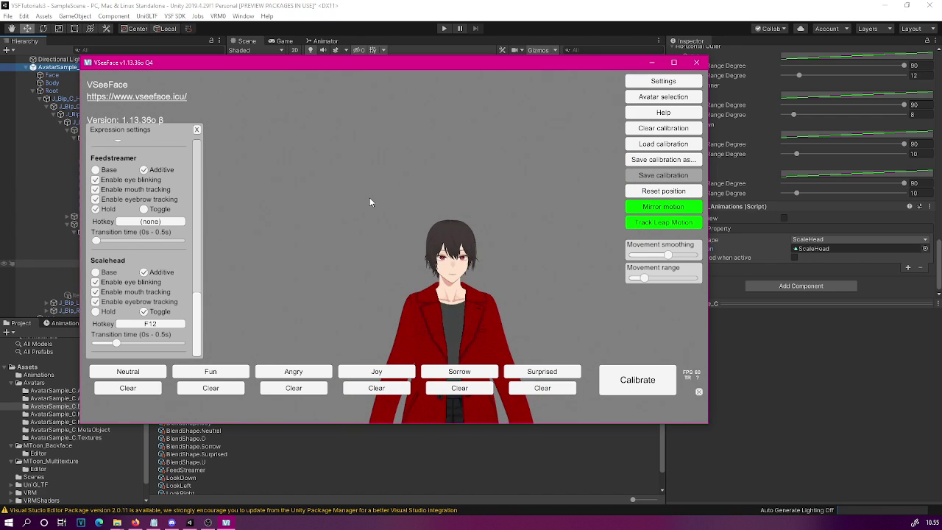
{"action": "key", "text": "F12"}
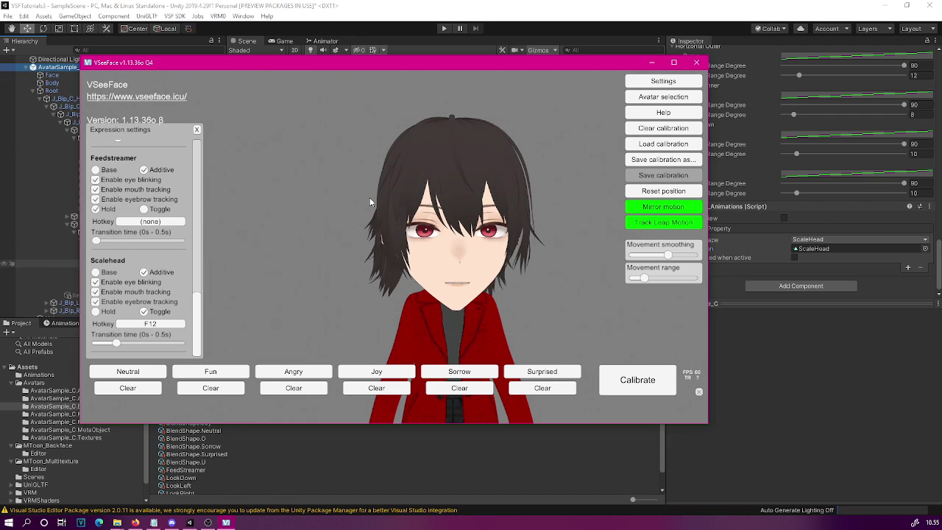
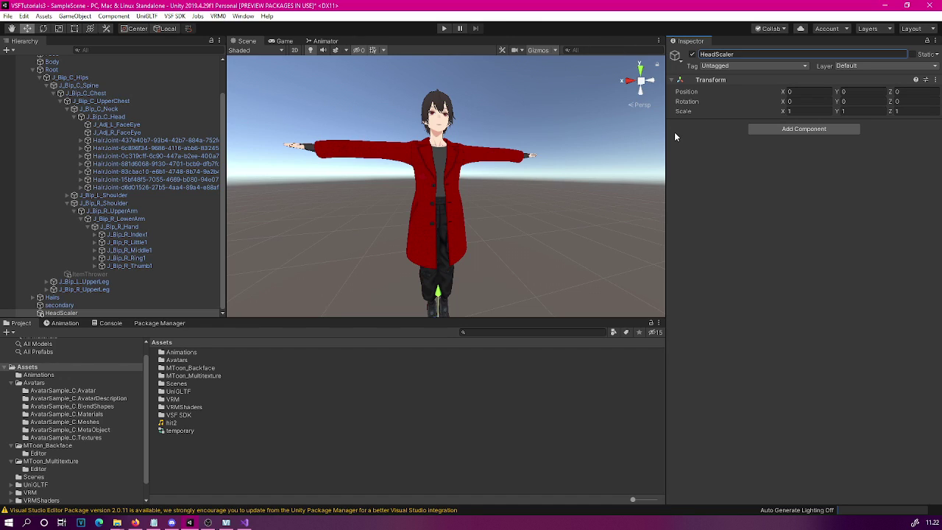
- Add a VSF_Trigger component to HeadScaler in Unity and set it to fire On Timer with a Timer Time of 5
{"action": "left_click", "coordinate": [825, 131]}
{"action": "scroll", "coordinate": [806, 224], "scroll_direction": "down", "scroll_amount": 5}
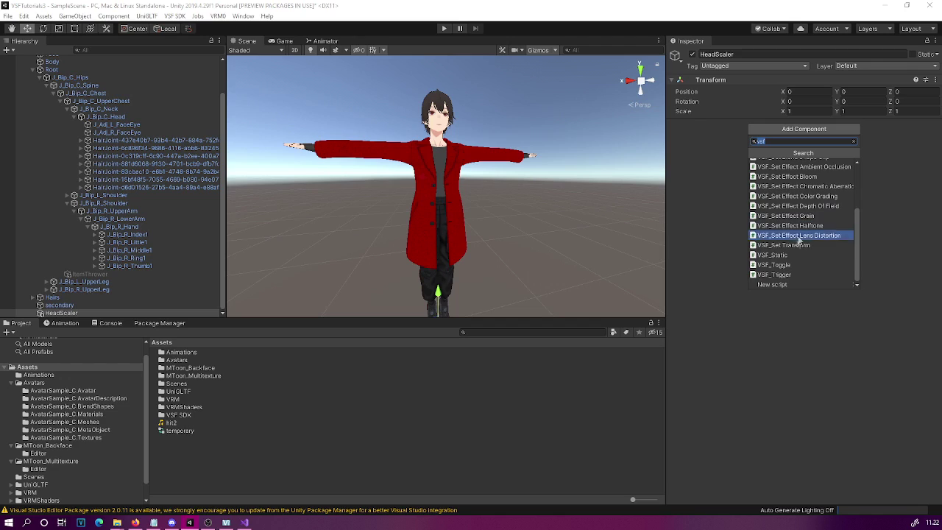
{"action": "left_click", "coordinate": [780, 273]}
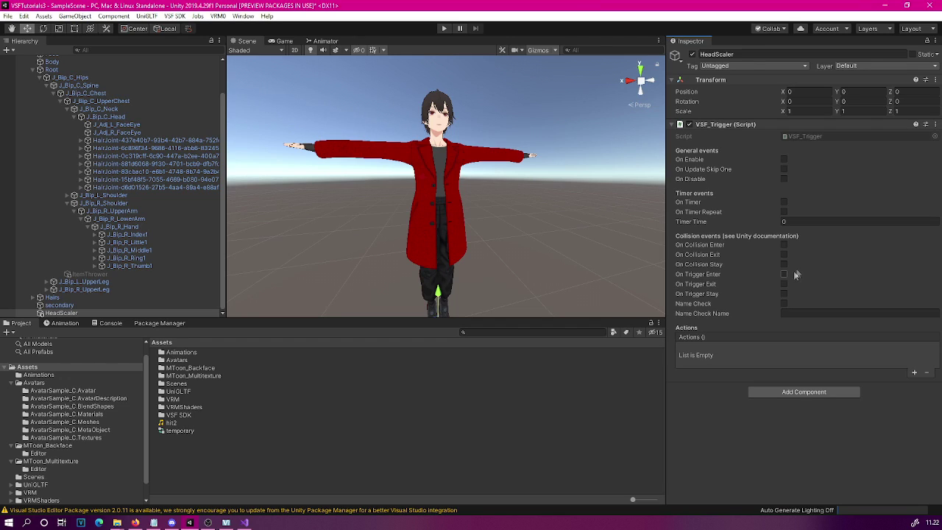
{"action": "left_click", "coordinate": [789, 221]}
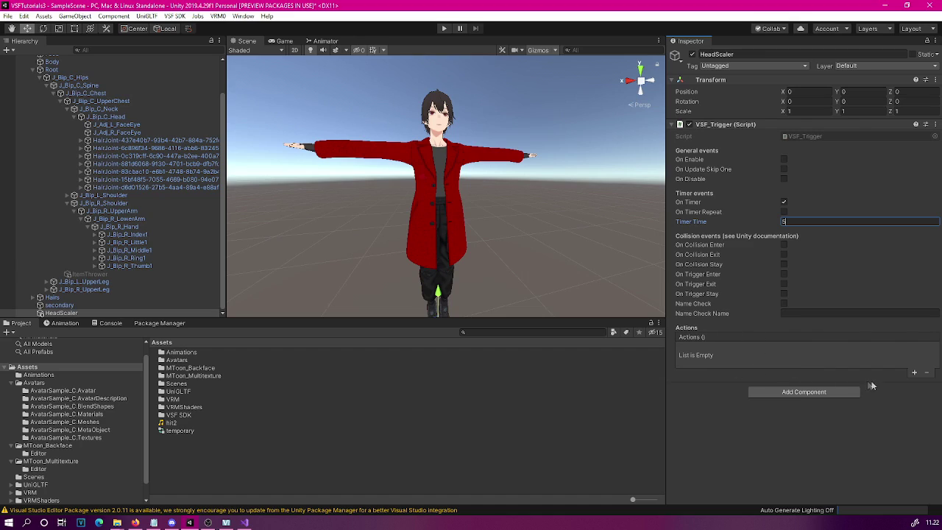
- Add a trigger action that sets VSF_SetTransform.enabled to false on J_Bip_C_Head, and deactivate the HeadScaler object
{"action": "left_click", "coordinate": [914, 374]}
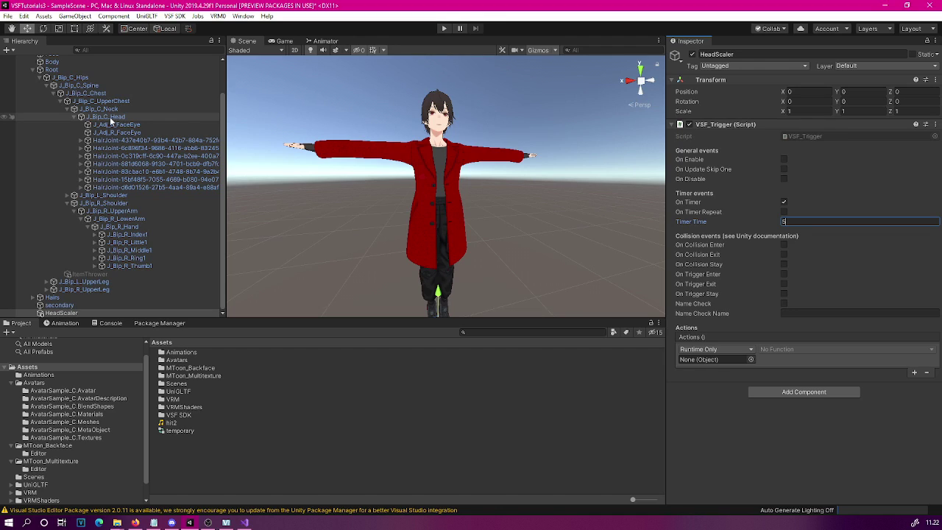
{"action": "left_click_drag", "start_coordinate": [119, 116], "coordinate": [695, 358]}
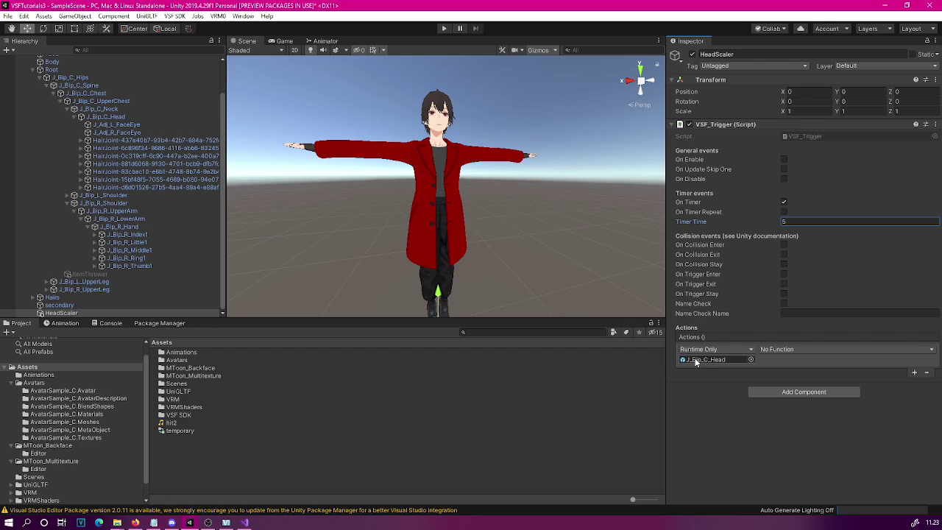
{"action": "left_click", "coordinate": [771, 350]}
{"action": "mouse_move", "coordinate": [824, 407]}
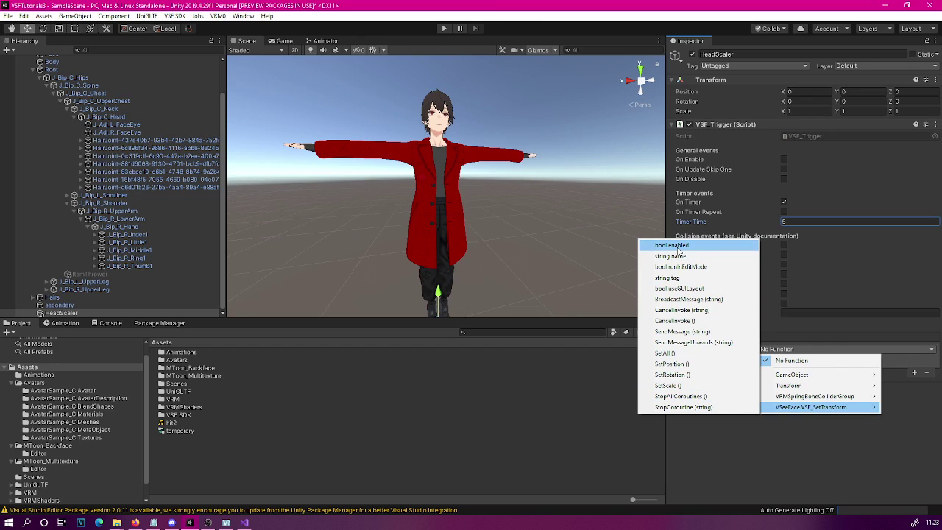
{"action": "left_click", "coordinate": [678, 250]}
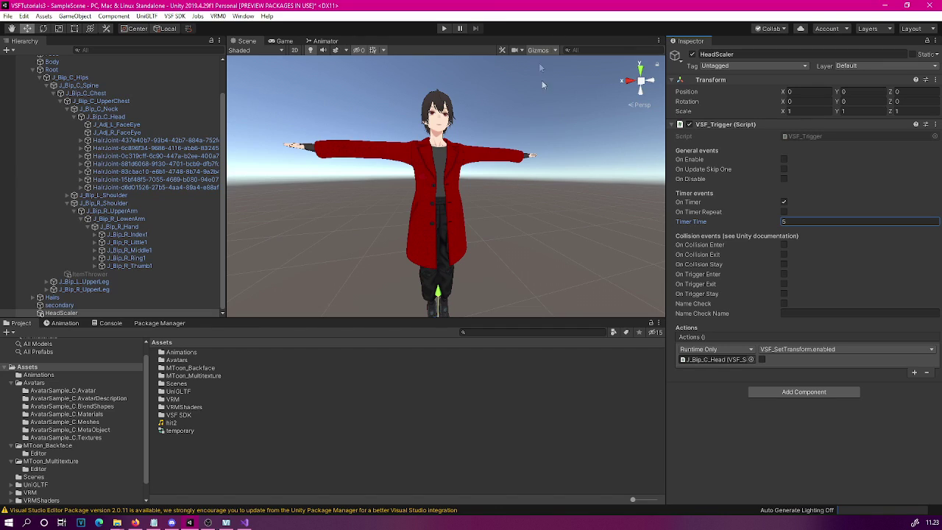
{"action": "left_click", "coordinate": [691, 55]}
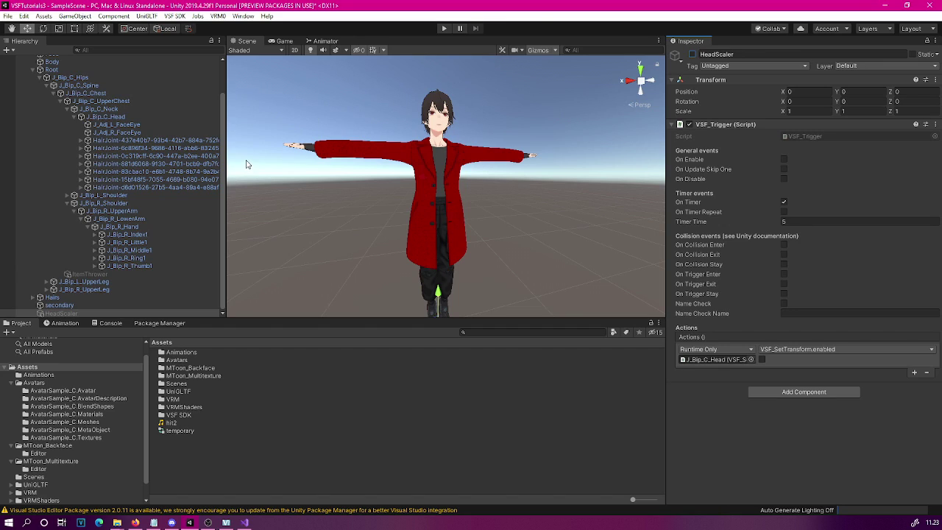
- Create an empty child object under AvatarSample_C and name it ScaleToggler
{"action": "scroll", "coordinate": [112, 165], "scroll_direction": "up", "scroll_amount": 2}
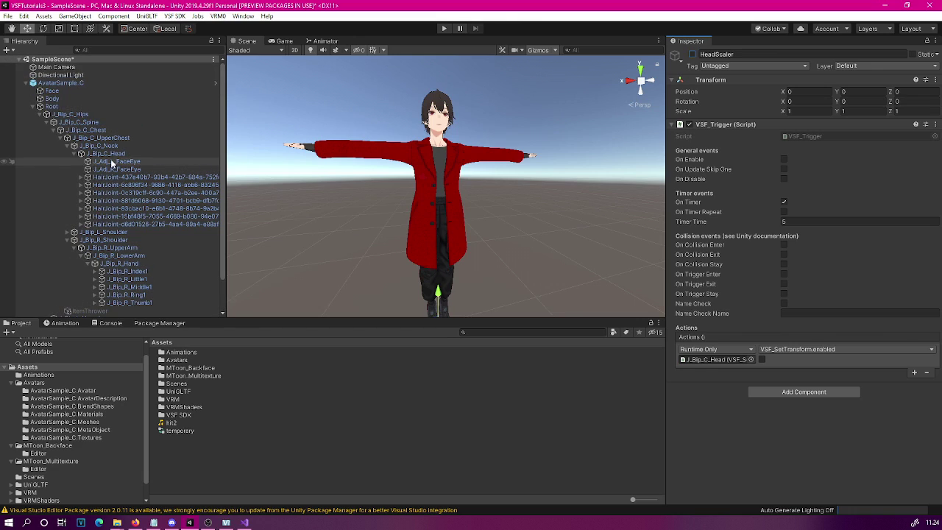
{"action": "right_click", "coordinate": [70, 86]}
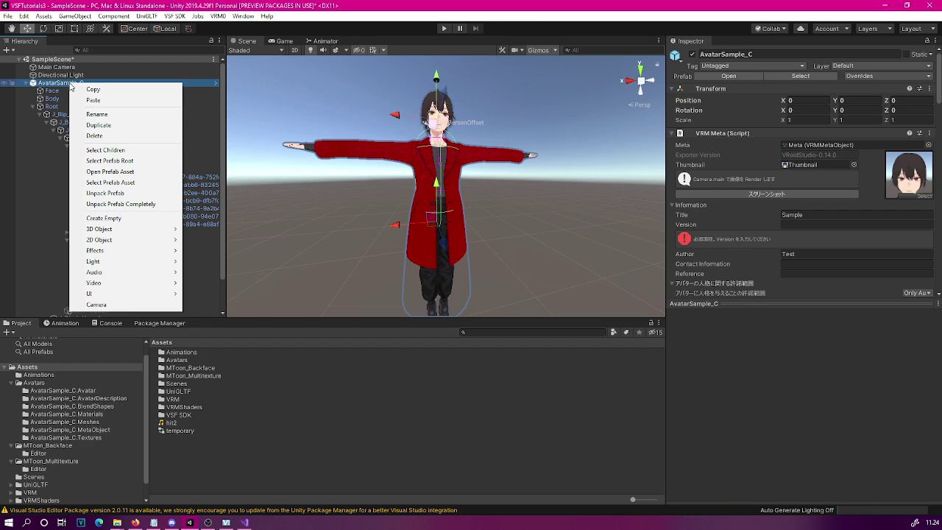
{"action": "left_click", "coordinate": [111, 217]}
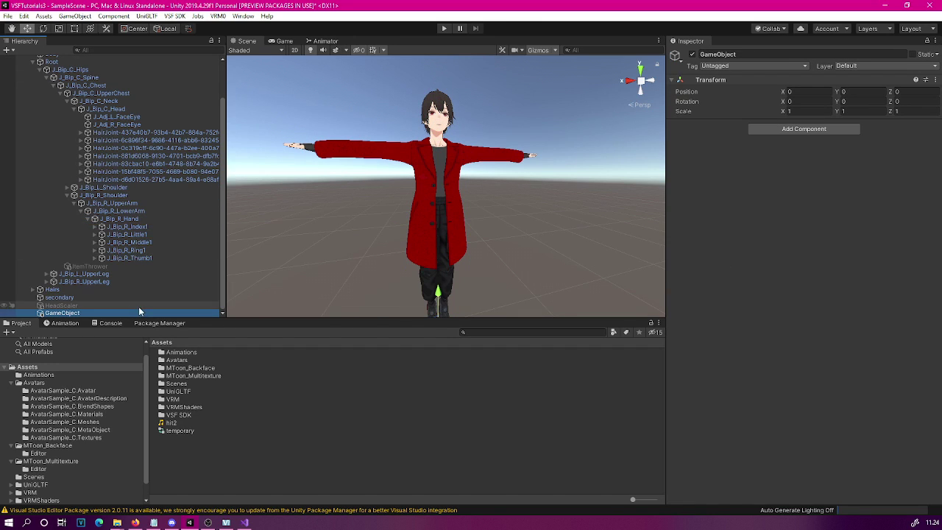
{"action": "left_click", "coordinate": [743, 54]}
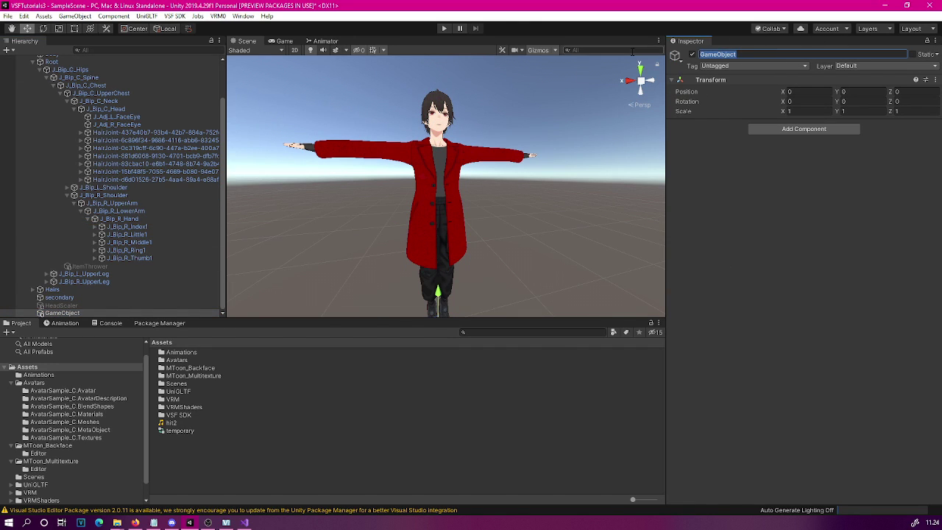
{"action": "type", "text": "ScaleToggler"}
{"action": "key", "text": "Return"}
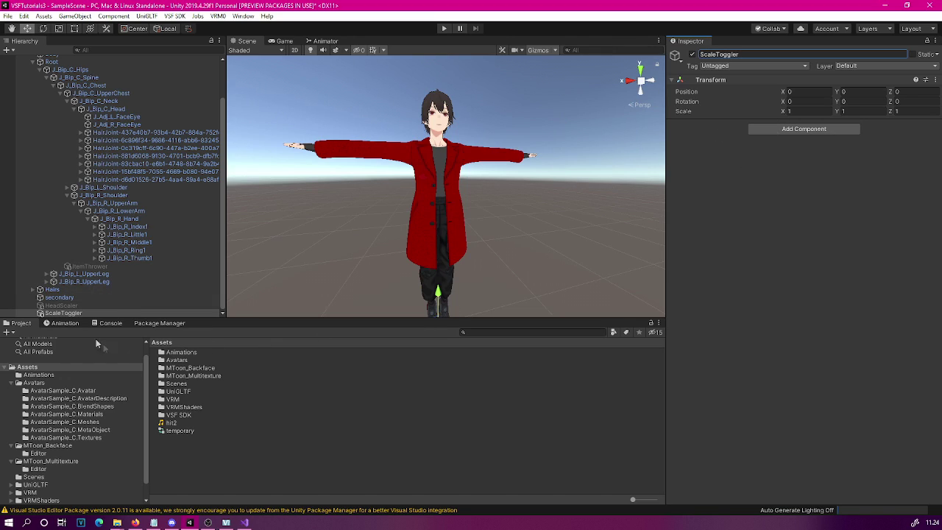
- Add a VSF_Toggle component to the HeadScaler object
{"action": "left_click", "coordinate": [65, 306]}
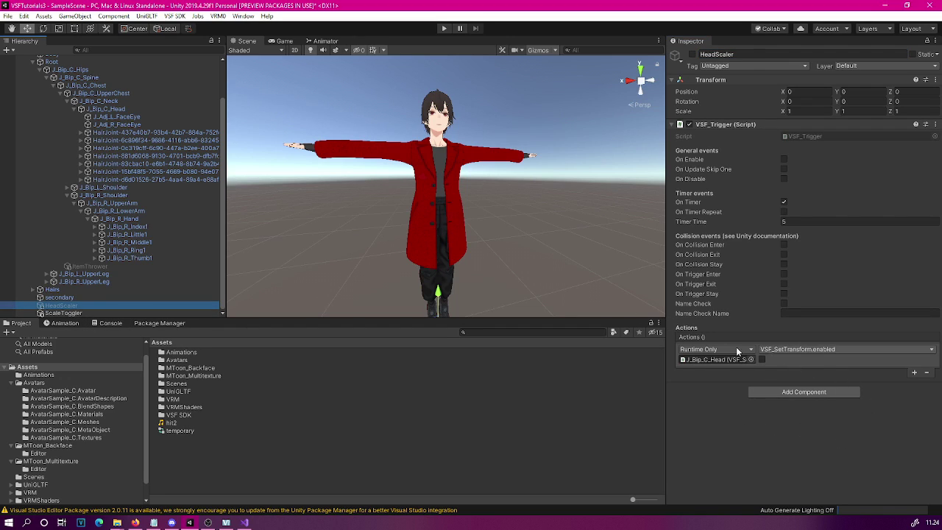
{"action": "left_click", "coordinate": [794, 392]}
{"action": "type", "text": "vsf"}
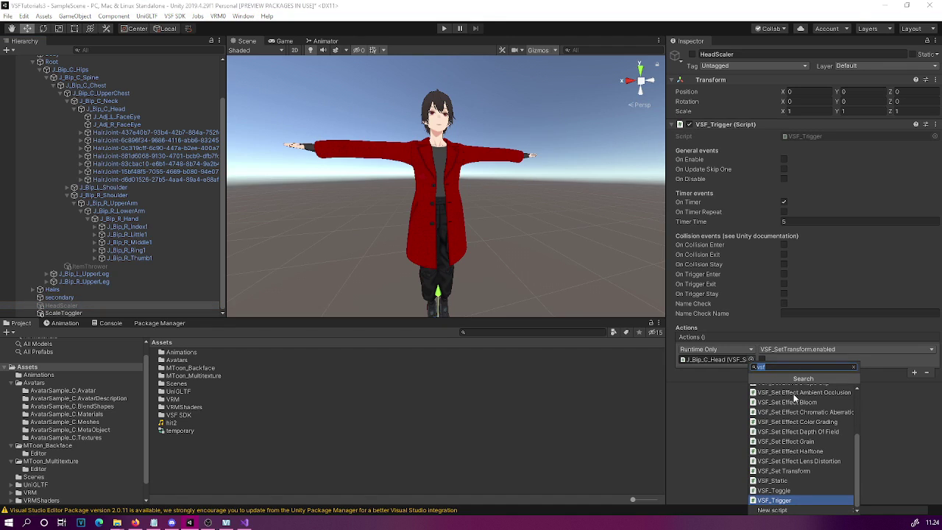
{"action": "left_click", "coordinate": [792, 492]}
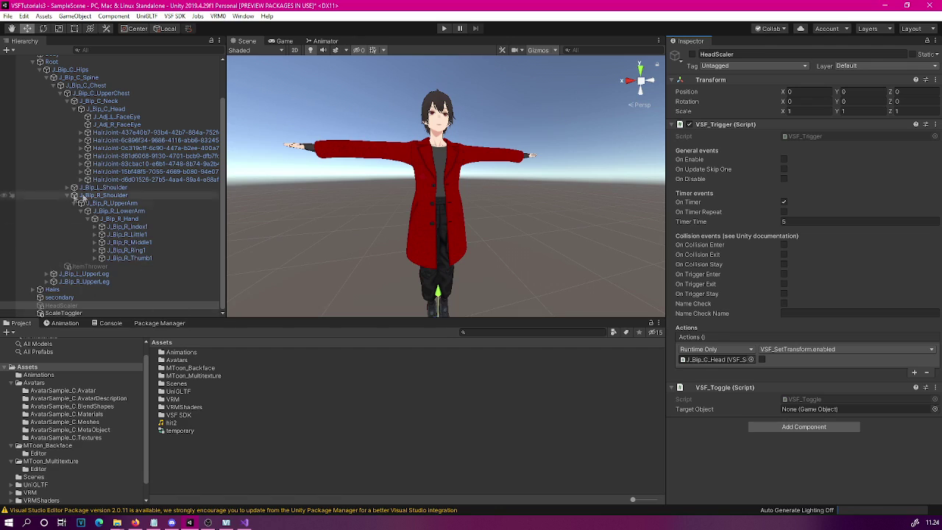
- Add a VSF_Trigger component to ScaleToggler and set it to fire On Enable
{"action": "left_click", "coordinate": [81, 312]}
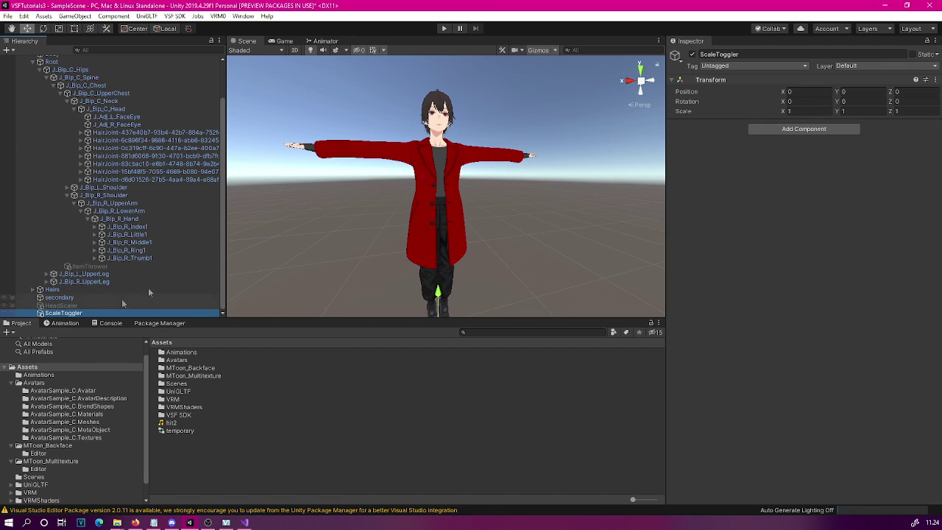
{"action": "left_click", "coordinate": [782, 129]}
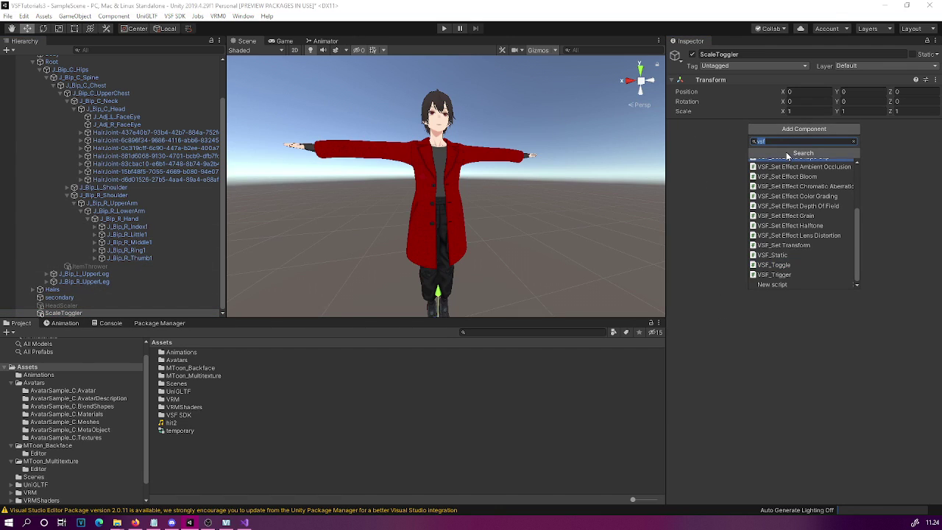
{"action": "left_click", "coordinate": [809, 274]}
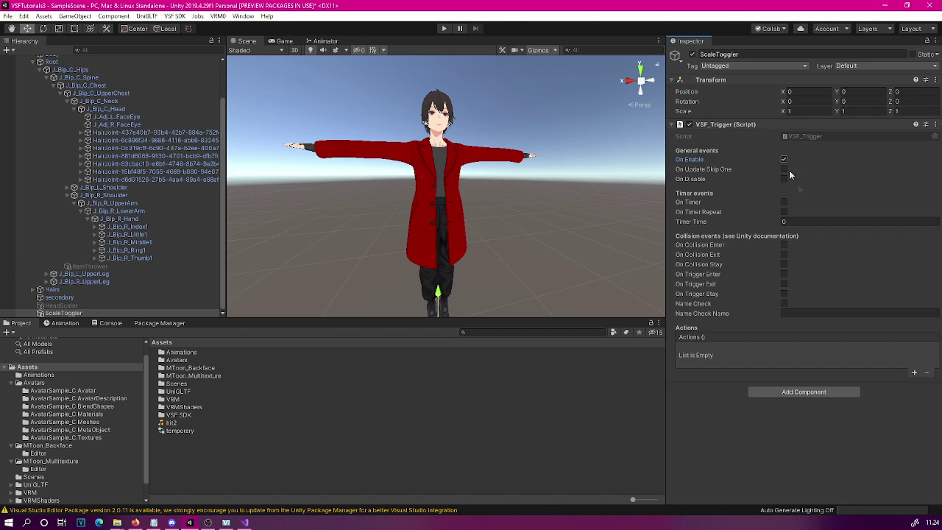
- Add an action to ScaleToggler's trigger that calls VSF_Toggle.Toggle on HeadScaler
{"action": "left_click", "coordinate": [914, 374]}
{"action": "left_click_drag", "start_coordinate": [60, 312], "coordinate": [681, 360]}
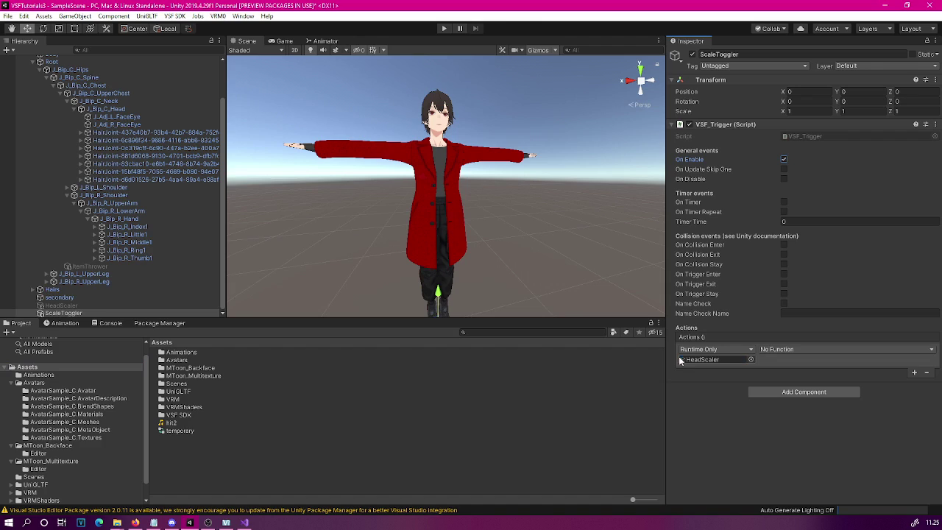
{"action": "left_click", "coordinate": [782, 350]}
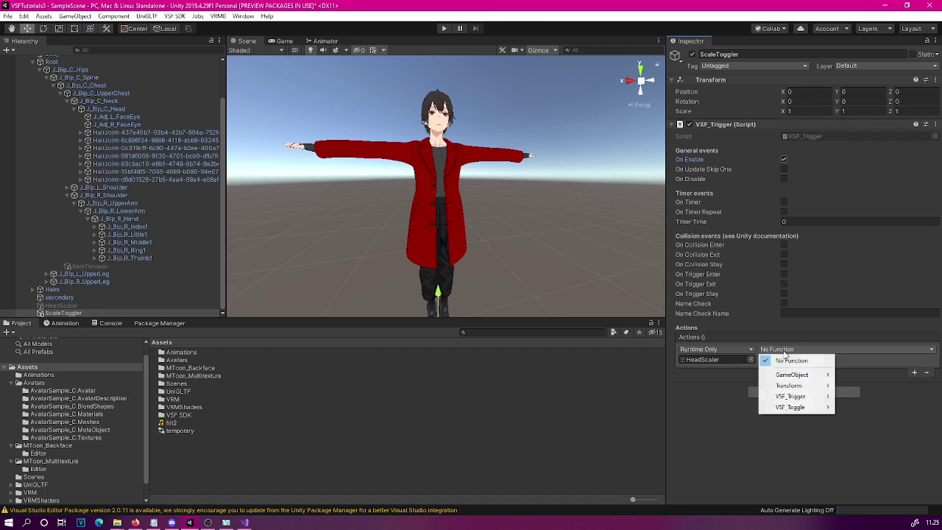
{"action": "mouse_move", "coordinate": [794, 412]}
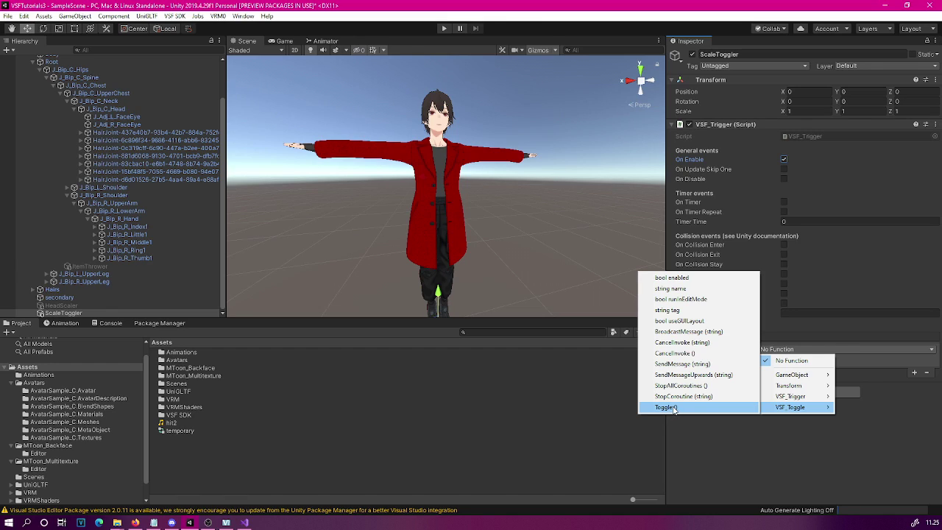
{"action": "left_click", "coordinate": [666, 407]}
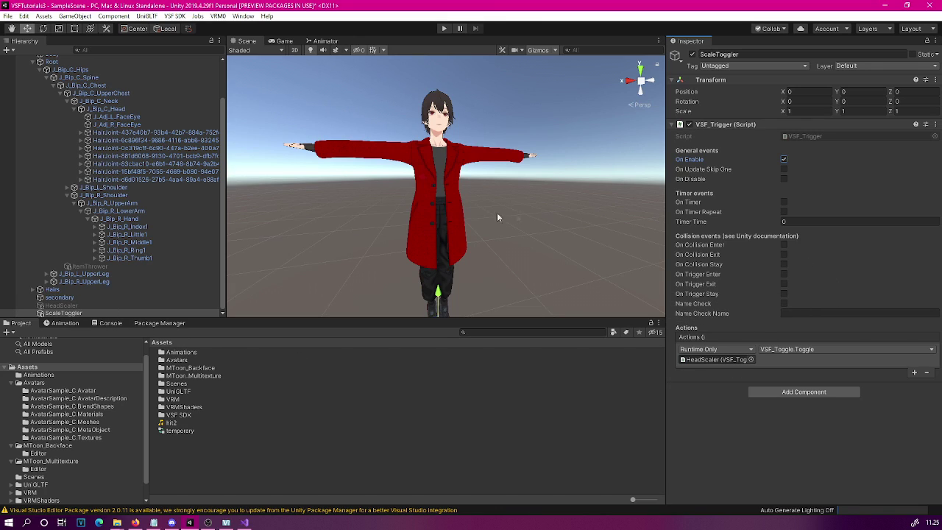
- Add a second action to HeadScaler's VSF_Trigger that calls GameObject.SetActive with false on HeadScaler itself
{"action": "left_click", "coordinate": [87, 305]}
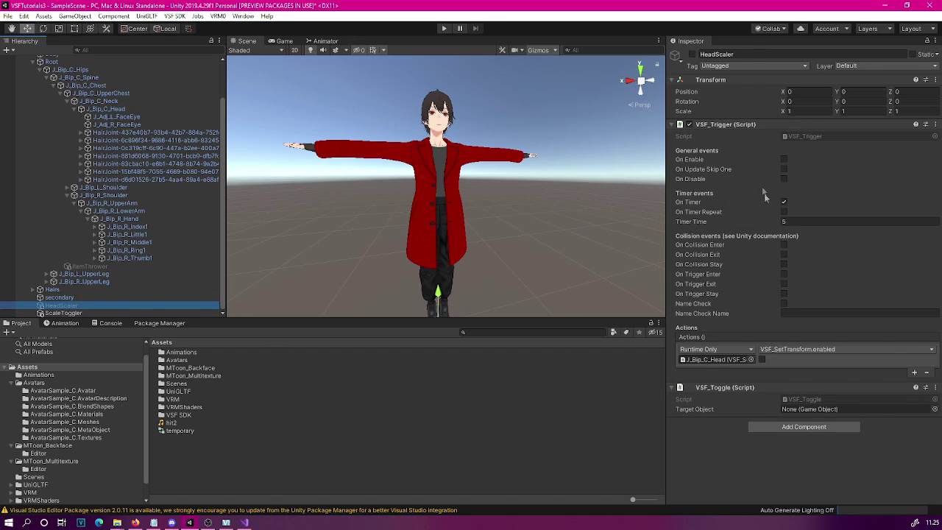
{"action": "left_click", "coordinate": [914, 373]}
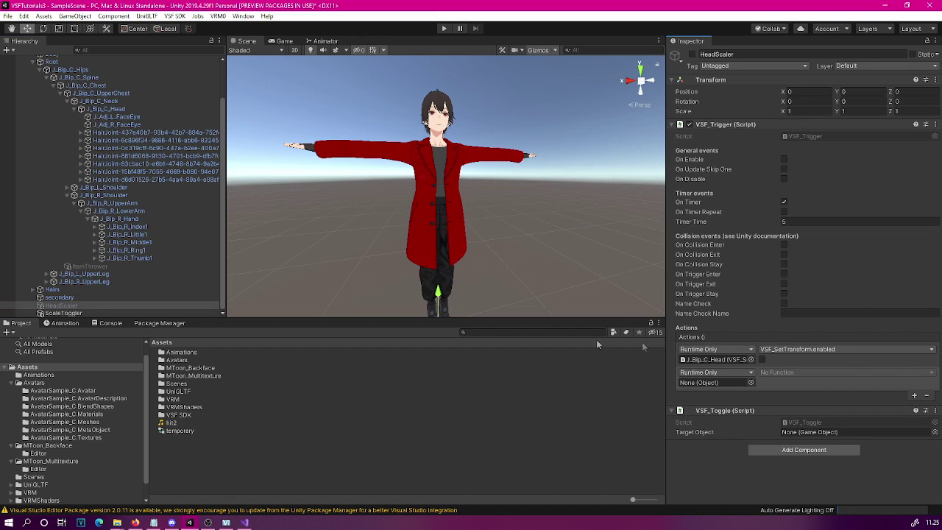
{"action": "left_click", "coordinate": [64, 307]}
{"action": "left_click_drag", "start_coordinate": [65, 310], "coordinate": [698, 390]}
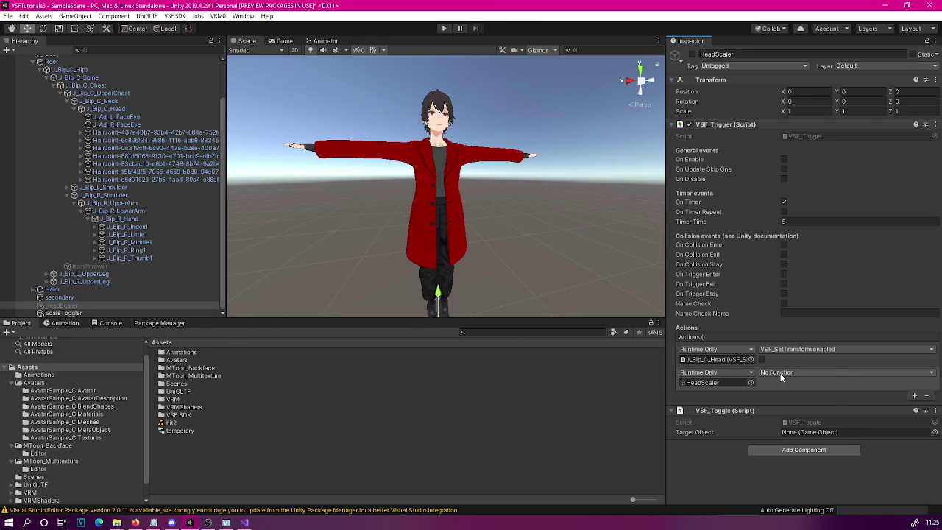
{"action": "left_click", "coordinate": [781, 377]}
{"action": "mouse_move", "coordinate": [796, 403]}
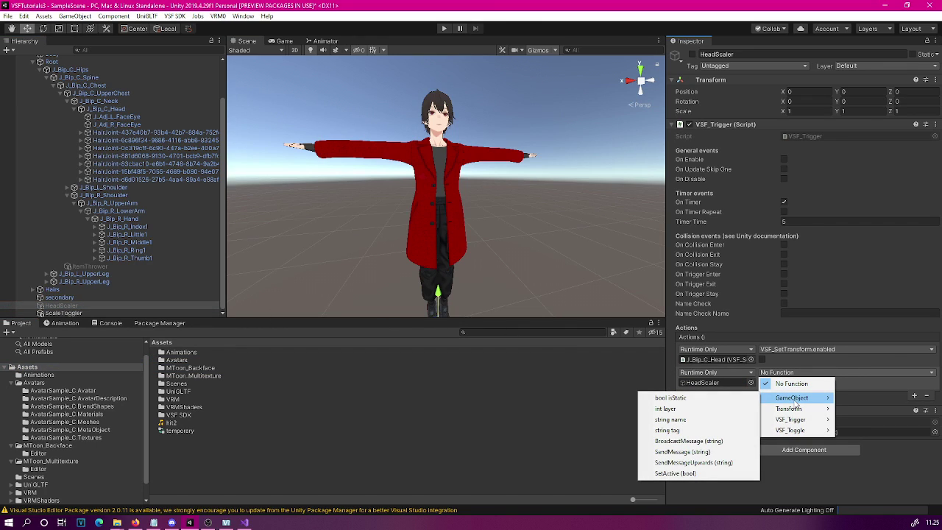
{"action": "left_click", "coordinate": [666, 473]}
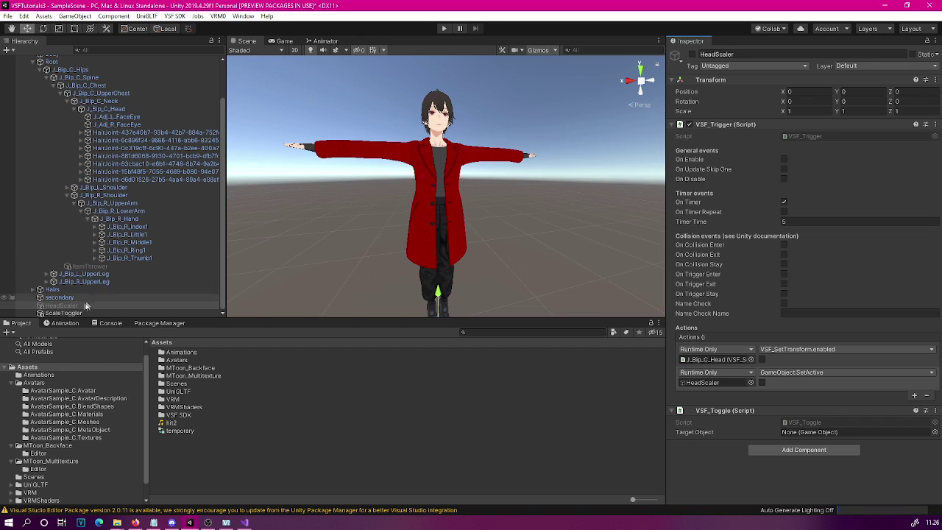
- Deactivate the ScaleToggler object
{"action": "left_click", "coordinate": [64, 313]}
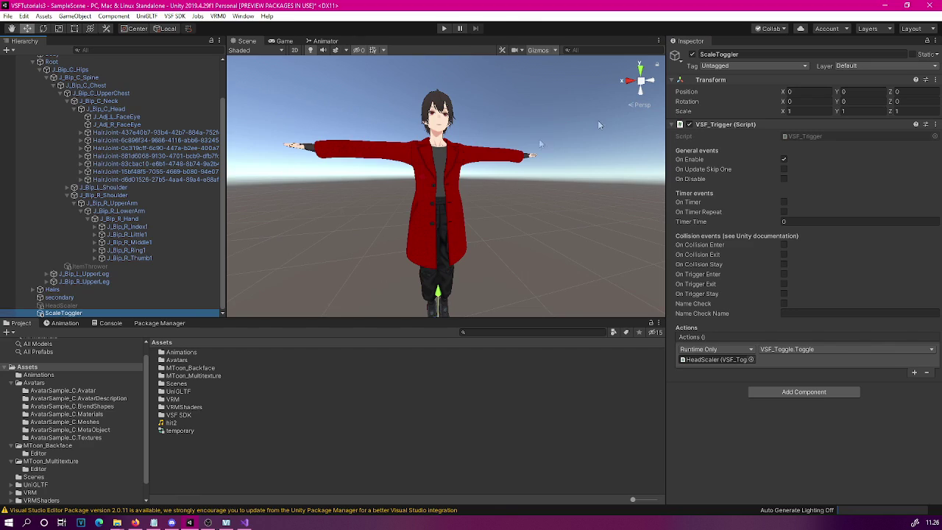
{"action": "left_click", "coordinate": [692, 55]}
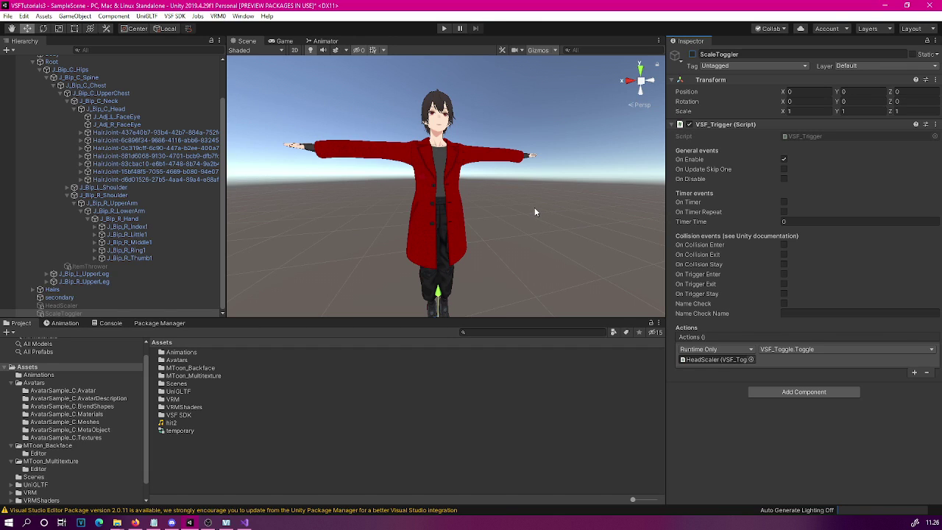
- Enter Play mode, assign the temporary animator controller to AvatarSample_C and open the ScaleHead animation clip
{"action": "left_click", "coordinate": [444, 29]}
{"action": "left_click_drag", "start_coordinate": [172, 431], "coordinate": [63, 83]}
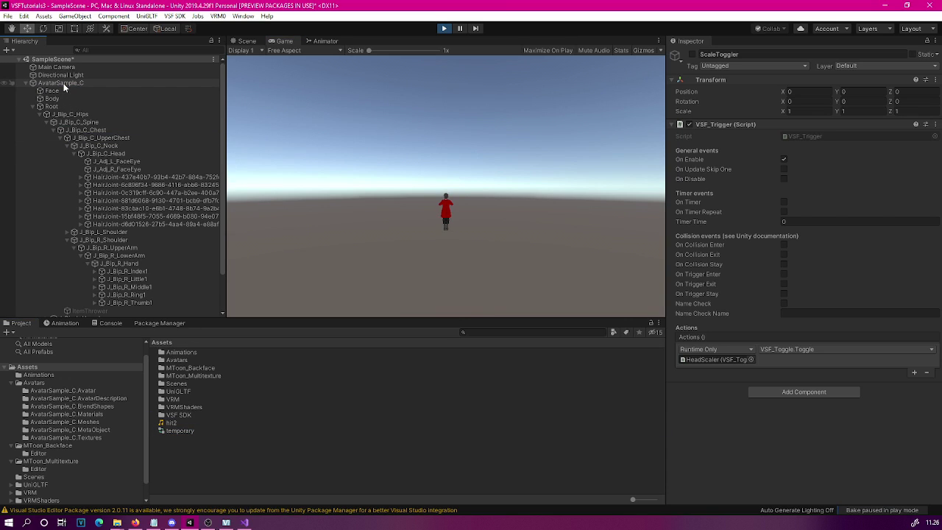
{"action": "left_click", "coordinate": [49, 321]}
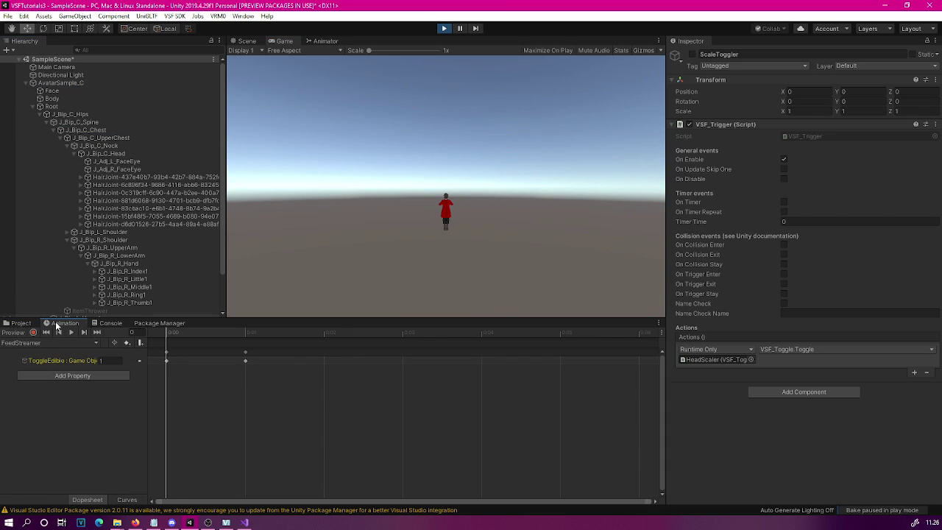
{"action": "left_click", "coordinate": [51, 342]}
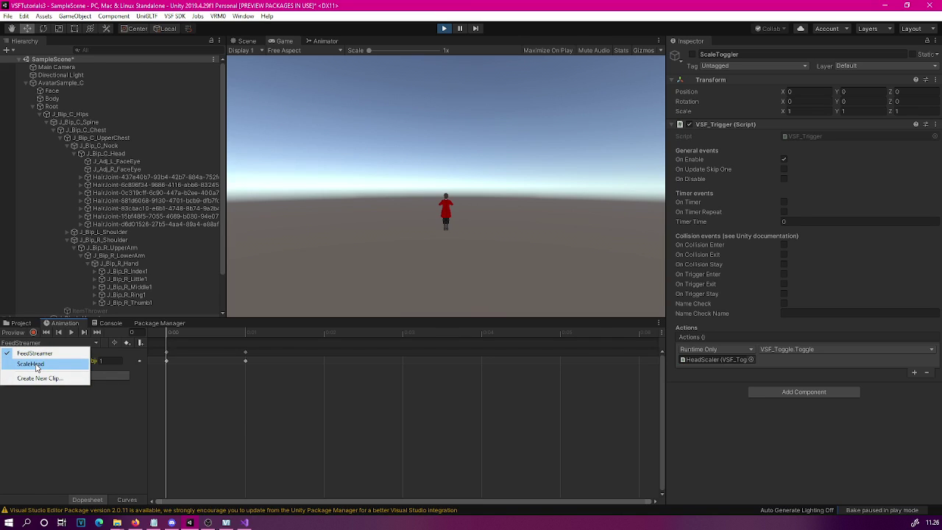
{"action": "left_click", "coordinate": [33, 364]}
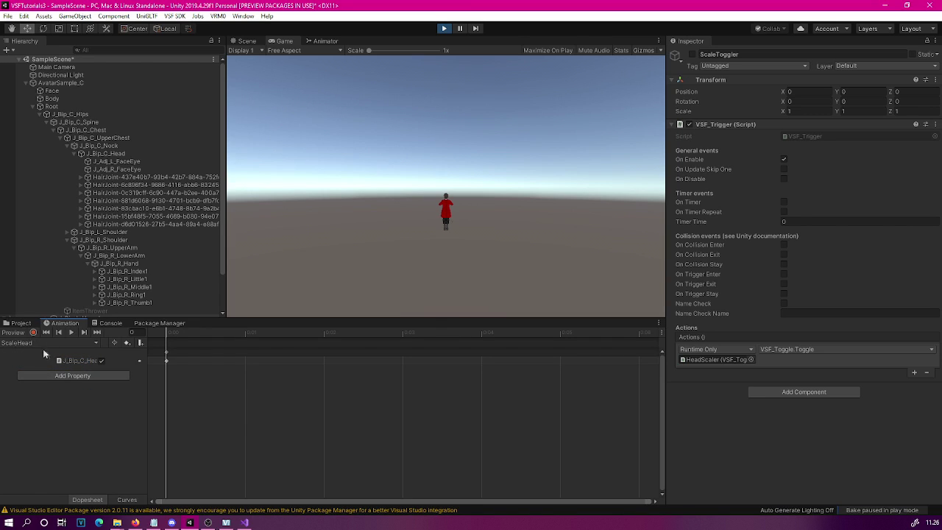
- Record a keyframe at 0:00 in the ScaleHead clip that activates the ScaleToggler object
{"action": "left_click", "coordinate": [33, 332]}
{"action": "scroll", "coordinate": [138, 134], "scroll_direction": "down", "scroll_amount": 3}
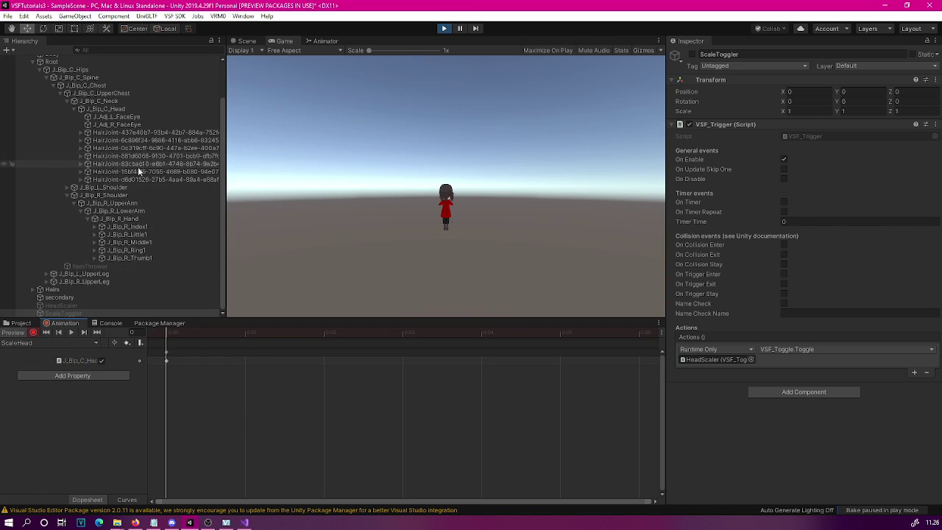
{"action": "left_click", "coordinate": [69, 314]}
{"action": "left_click", "coordinate": [692, 55]}
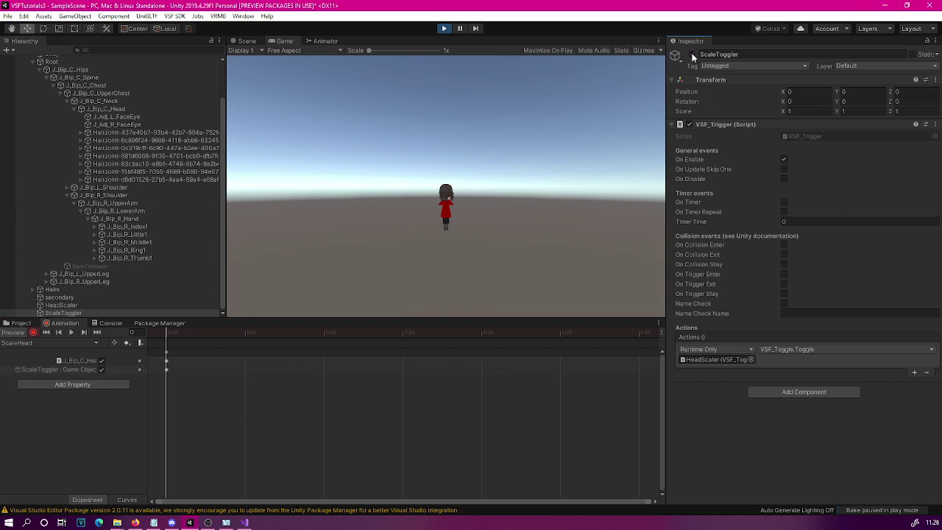
{"action": "left_click", "coordinate": [33, 332]}
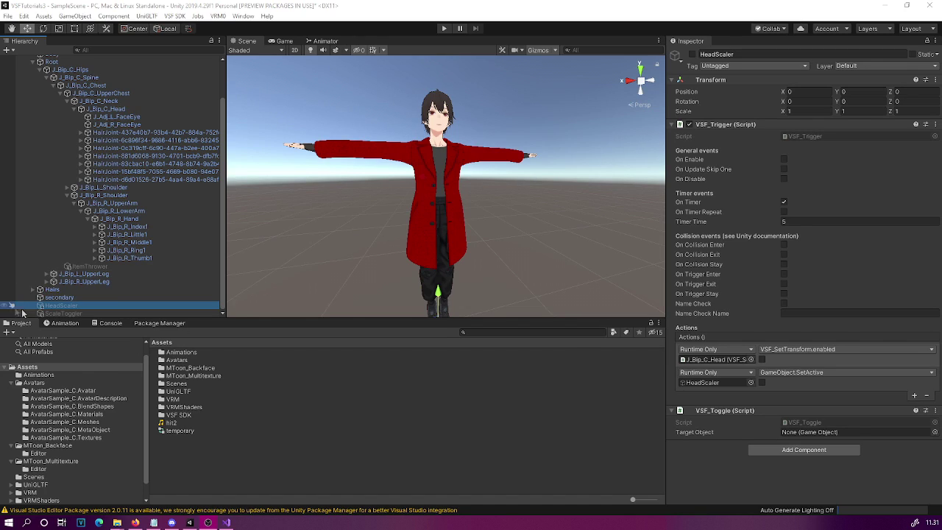
- Create an empty child object under HeadScaler and give it a VSF_Trigger component that fires On Enable
{"action": "left_click", "coordinate": [71, 308]}
{"action": "right_click", "coordinate": [71, 308]}
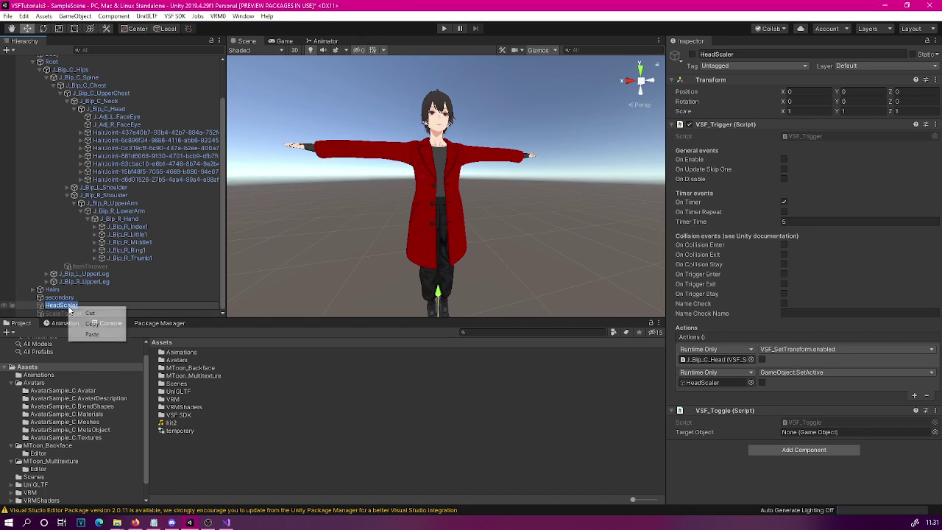
{"action": "key", "text": "Escape"}
{"action": "left_click", "coordinate": [41, 308]}
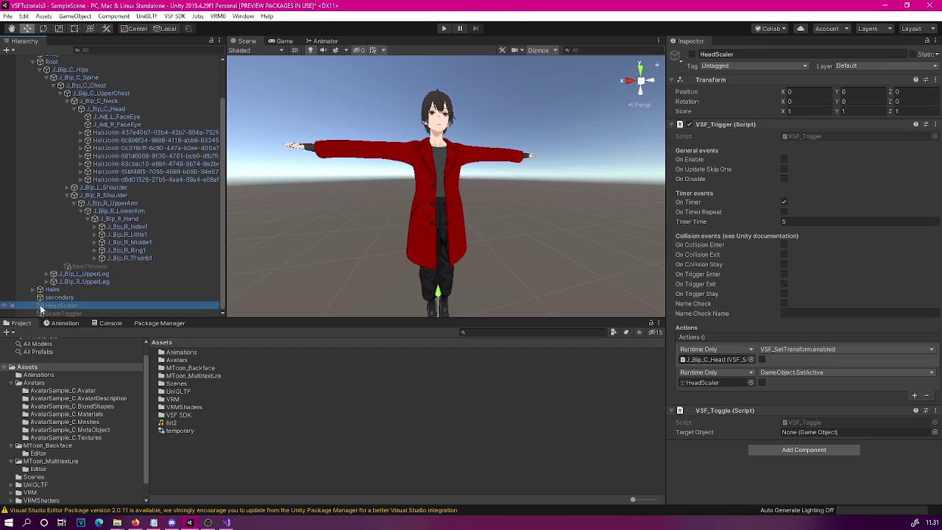
{"action": "right_click", "coordinate": [41, 307]}
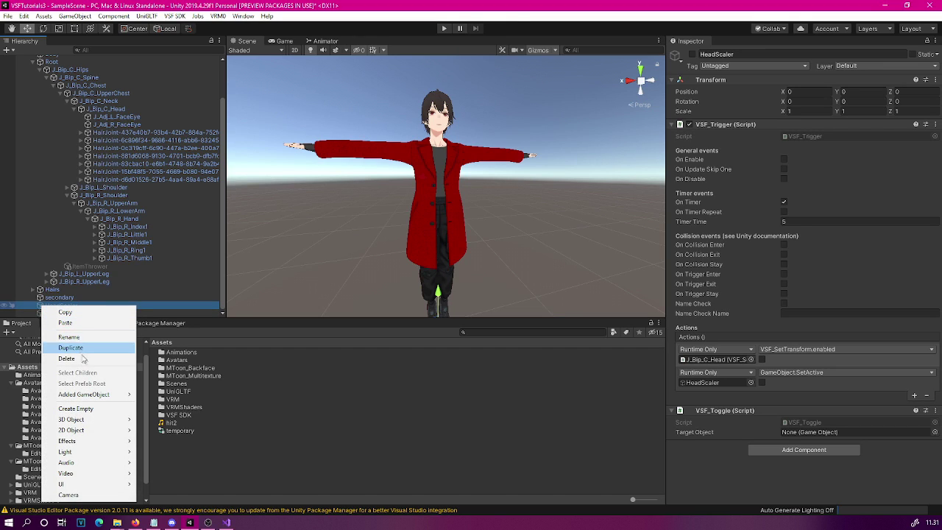
{"action": "left_click", "coordinate": [81, 408]}
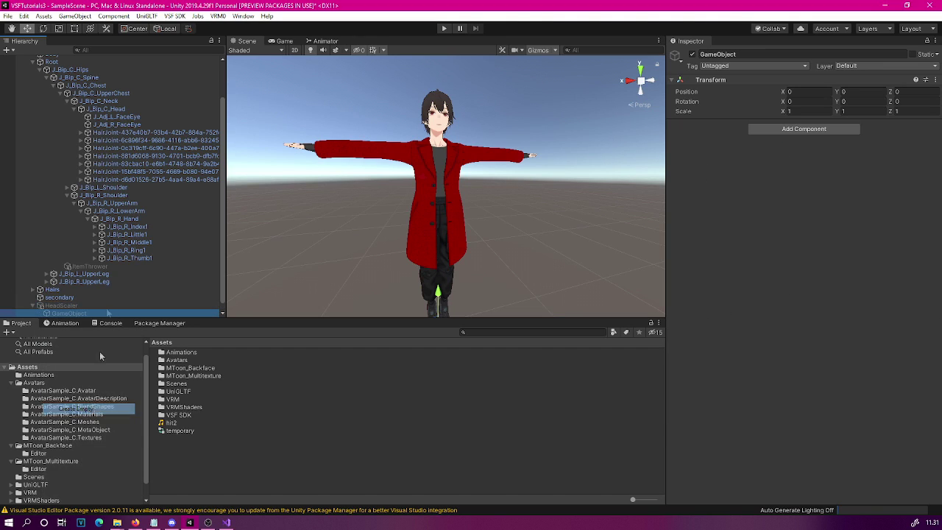
{"action": "left_click", "coordinate": [793, 128]}
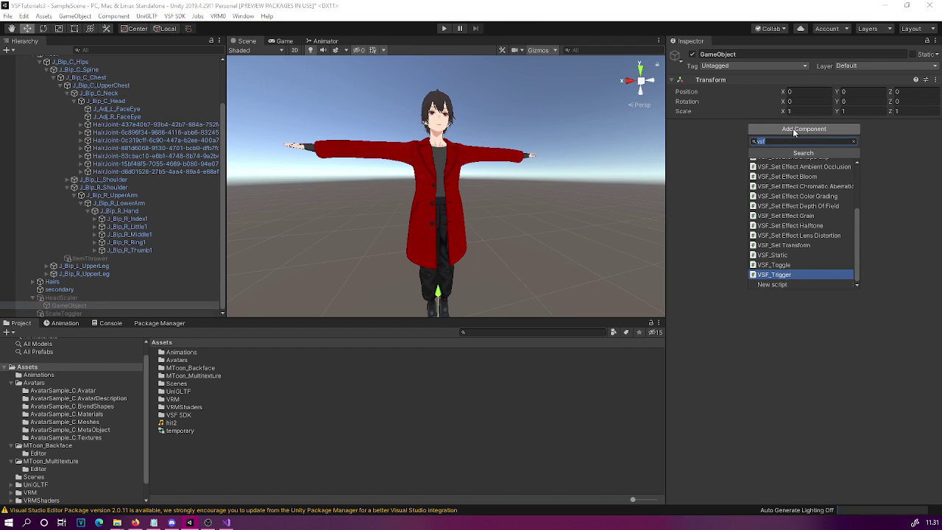
{"action": "left_click", "coordinate": [800, 275]}
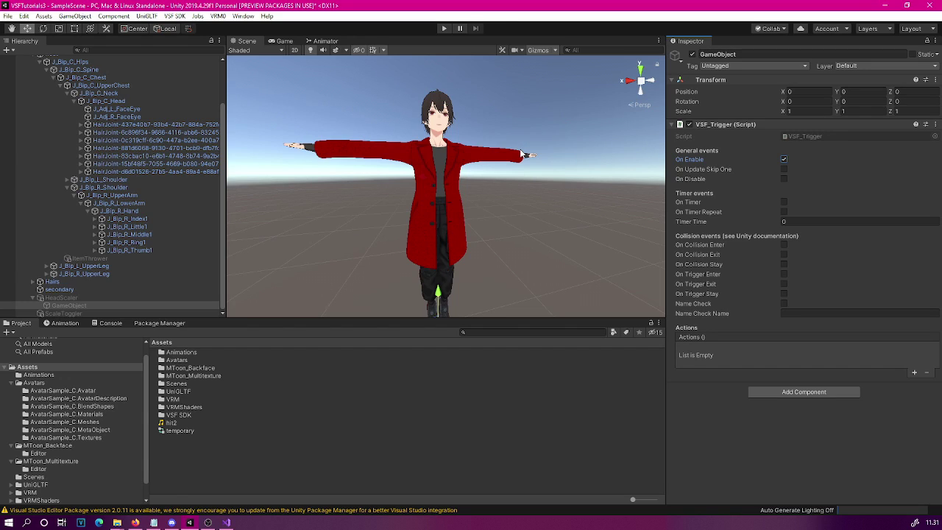
- Add an action to the child object's trigger that sets J_Bip_C_Head's VSF_SetTransform.enabled to true
{"action": "left_click", "coordinate": [914, 375]}
{"action": "left_click_drag", "start_coordinate": [103, 100], "coordinate": [707, 365]}
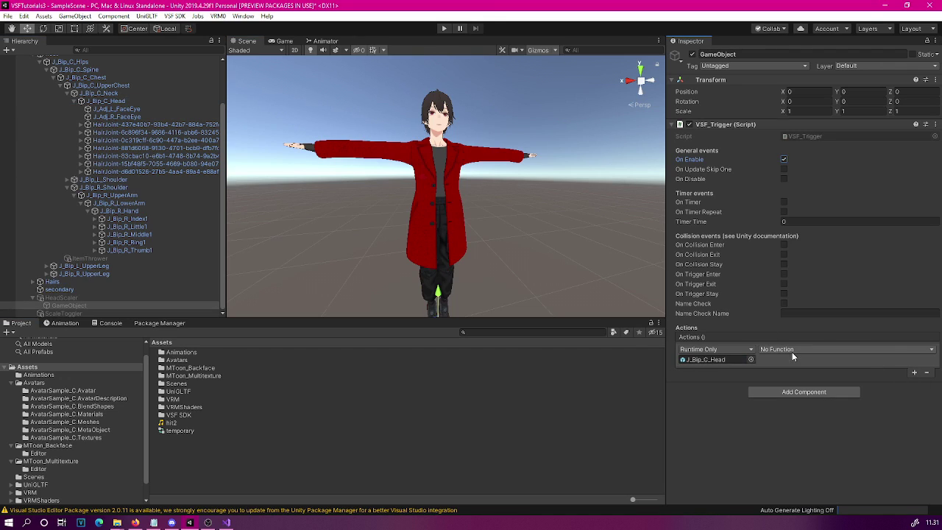
{"action": "left_click", "coordinate": [792, 349]}
{"action": "mouse_move", "coordinate": [824, 410]}
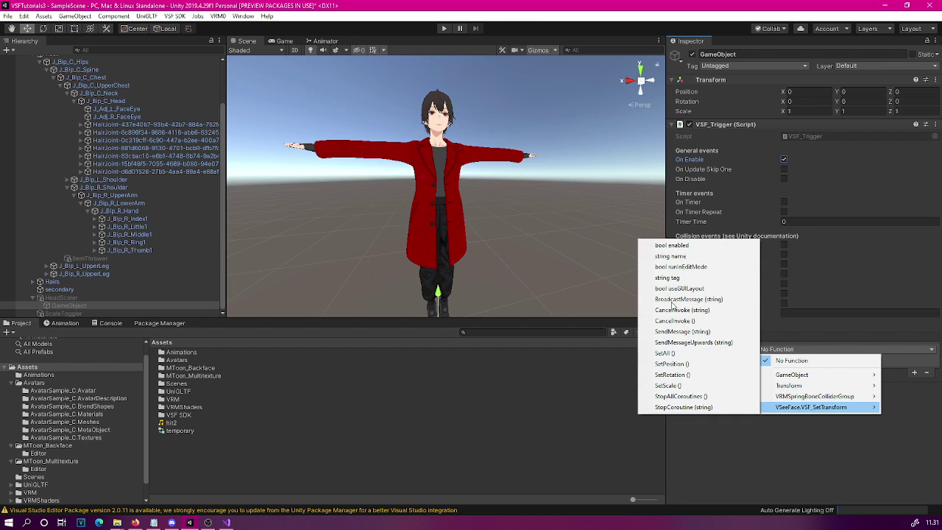
{"action": "left_click", "coordinate": [674, 245]}
{"action": "left_click", "coordinate": [762, 359]}
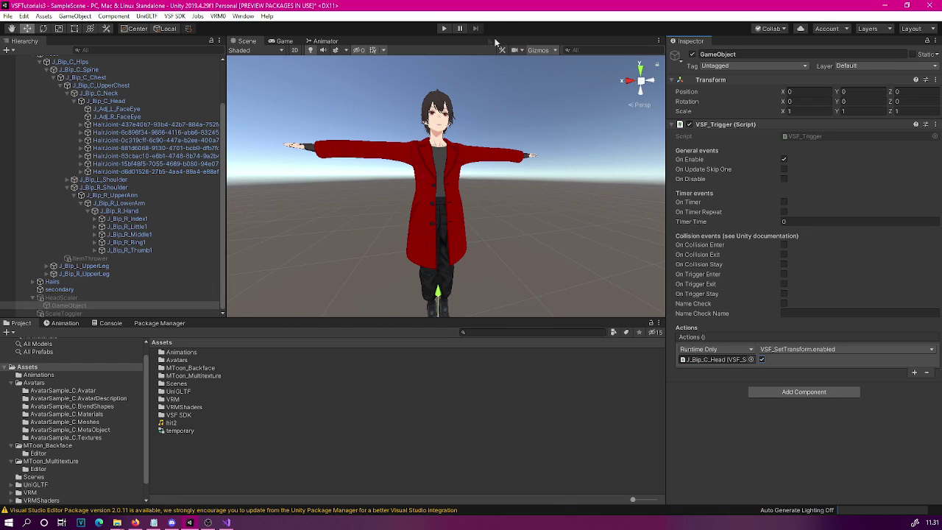
- In Play mode, remove the J_Bip_C_Head property from the ScaleHead clip, exit Play mode and select AvatarSample_C
{"action": "left_click", "coordinate": [443, 29]}
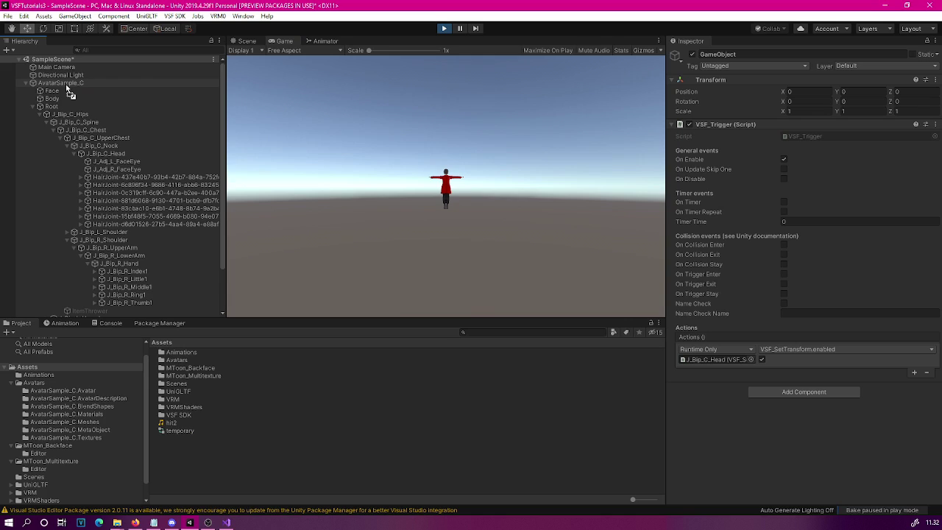
{"action": "left_click", "coordinate": [72, 323]}
{"action": "left_click", "coordinate": [66, 343]}
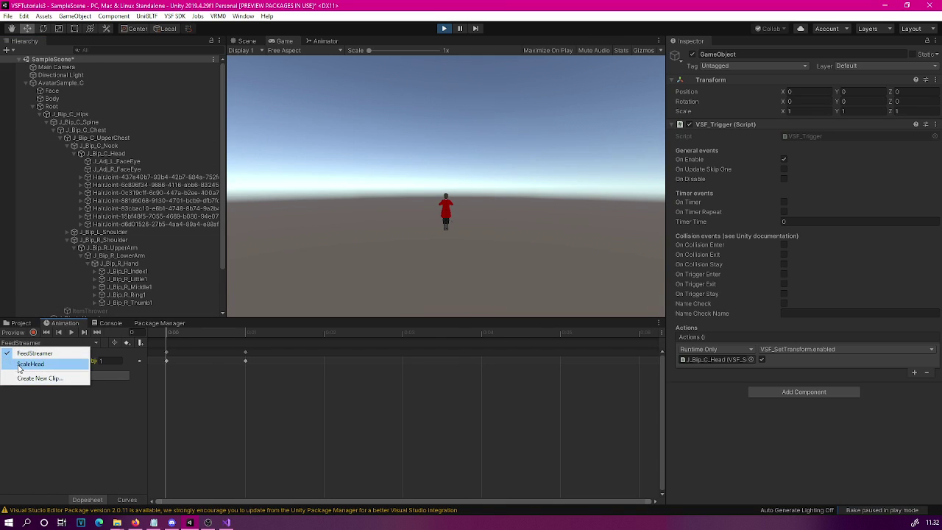
{"action": "left_click", "coordinate": [44, 366]}
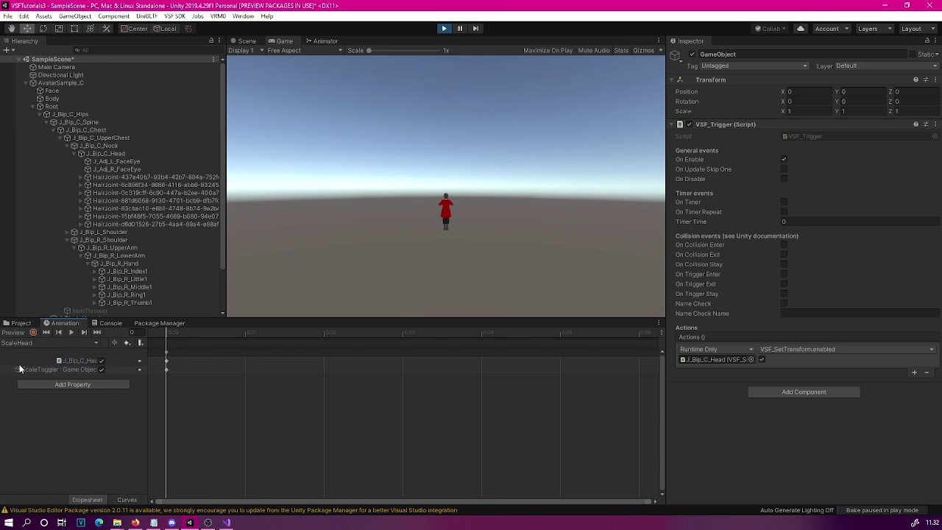
{"action": "right_click", "coordinate": [79, 361]}
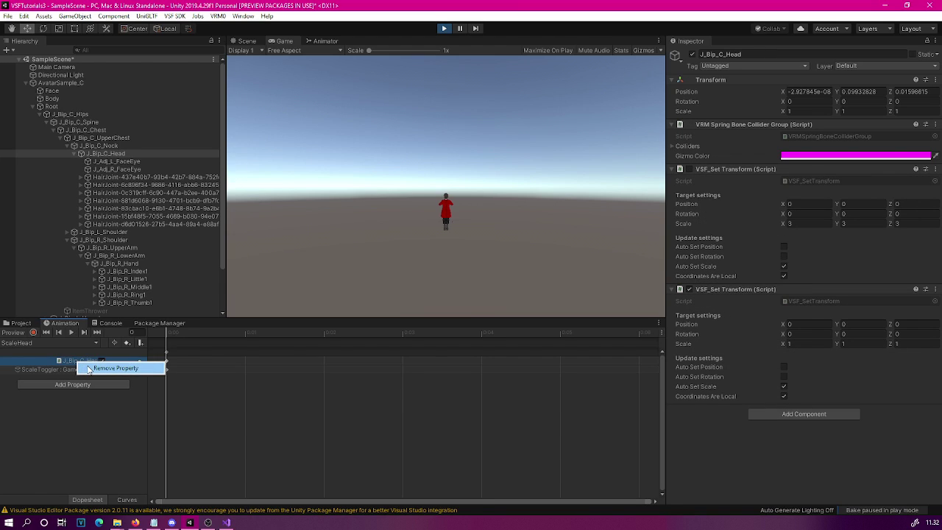
{"action": "left_click", "coordinate": [111, 368]}
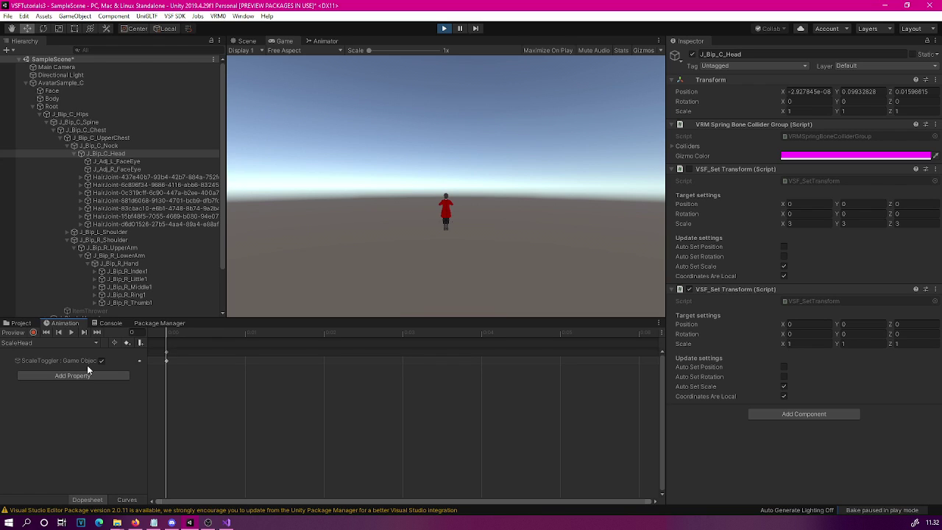
{"action": "left_click", "coordinate": [443, 29]}
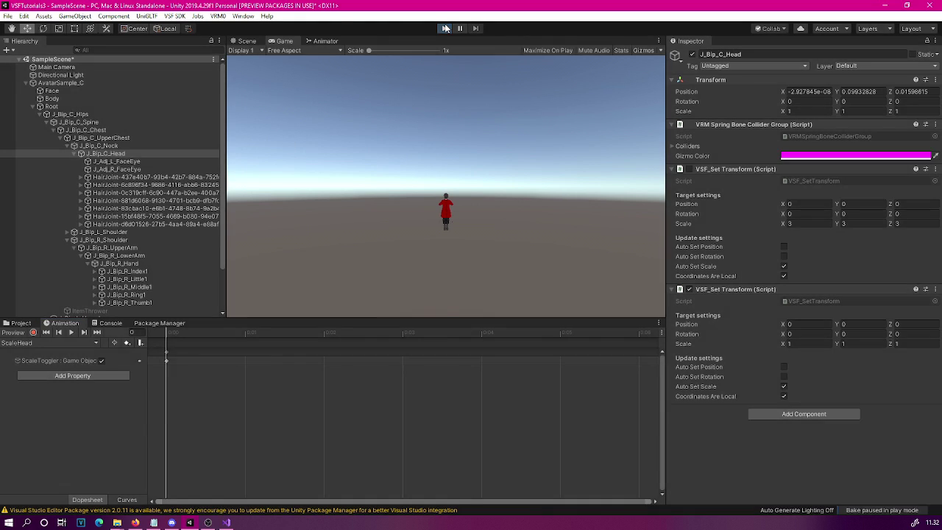
{"action": "left_click", "coordinate": [107, 85]}
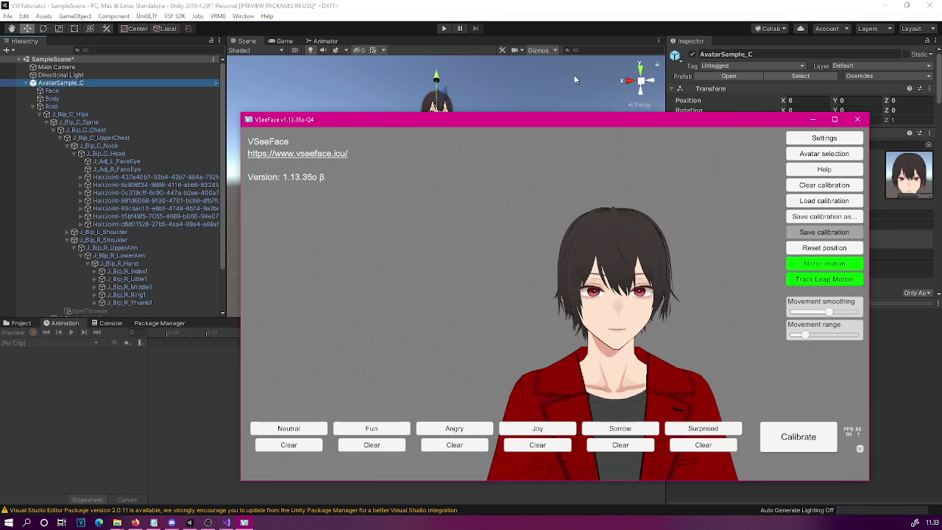
- Switch to VSeeFace and review the hotkey and options of the Scalehead expression in the expression settings
{"action": "left_click_drag", "start_coordinate": [570, 122], "coordinate": [481, 91]}
{"action": "left_click", "coordinate": [734, 106]}
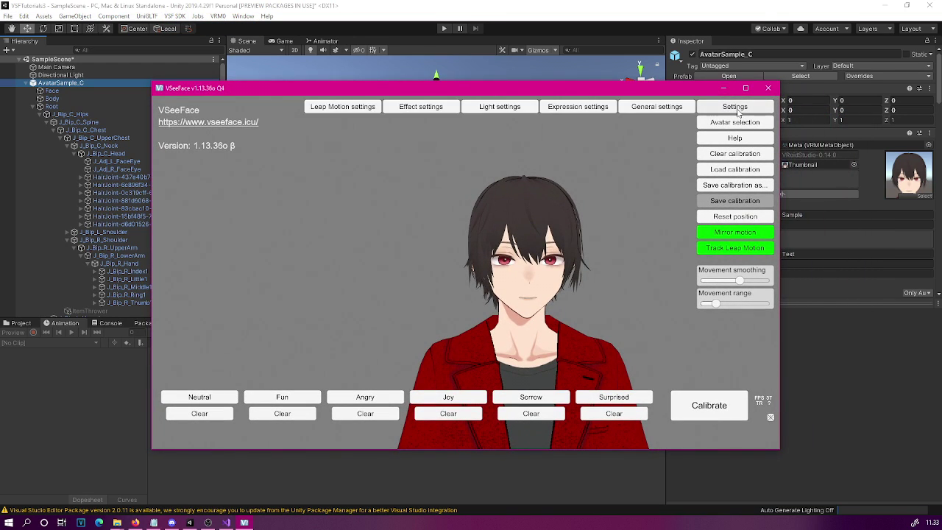
{"action": "left_click", "coordinate": [593, 106]}
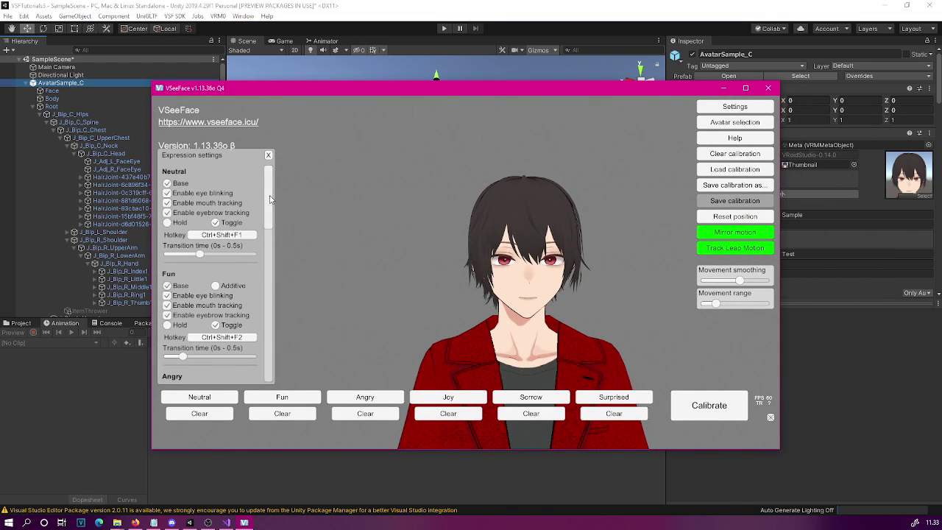
{"action": "left_click_drag", "start_coordinate": [269, 200], "coordinate": [291, 365]}
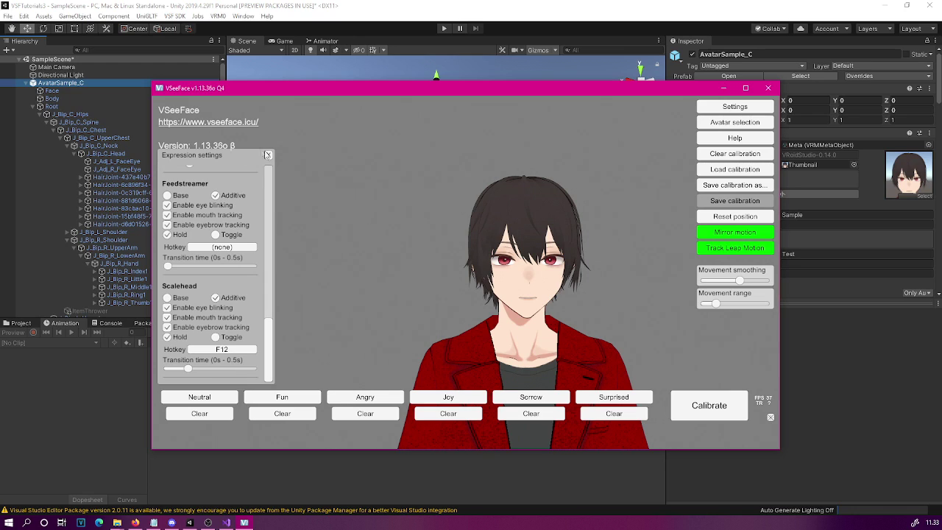
{"action": "left_click", "coordinate": [268, 156]}
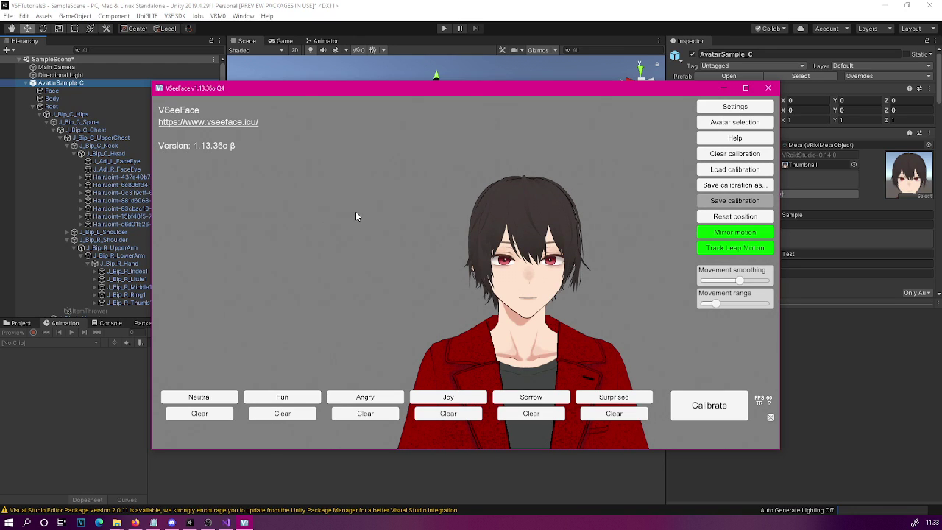
- Trigger the Scalehead expression repeatedly in VSeeFace to test the avatar's head scaling and timed reset
{"action": "scroll", "coordinate": [355, 211], "scroll_direction": "up", "scroll_amount": 5}
{"action": "scroll", "coordinate": [403, 309], "scroll_direction": "down", "scroll_amount": 5}
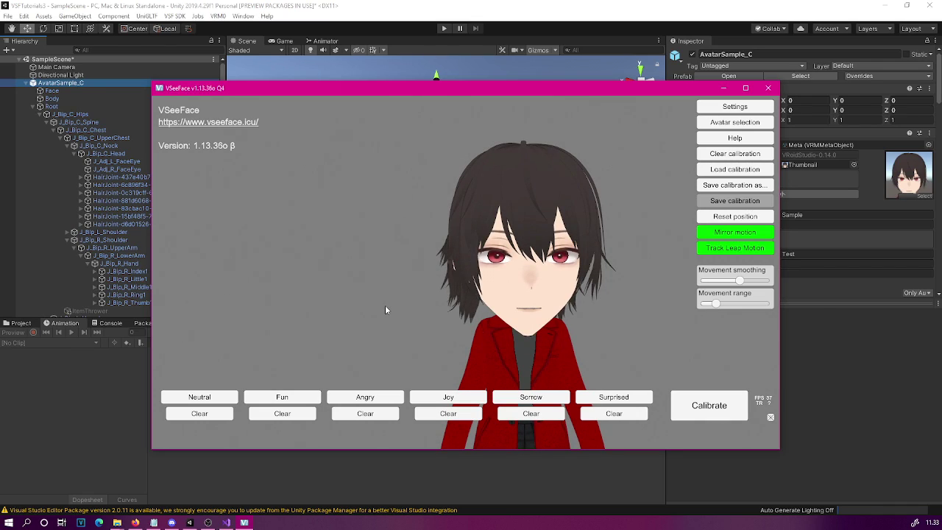
{"action": "scroll", "coordinate": [385, 305], "scroll_direction": "down", "scroll_amount": 3}
{"action": "scroll", "coordinate": [578, 354], "scroll_direction": "up", "scroll_amount": 2}
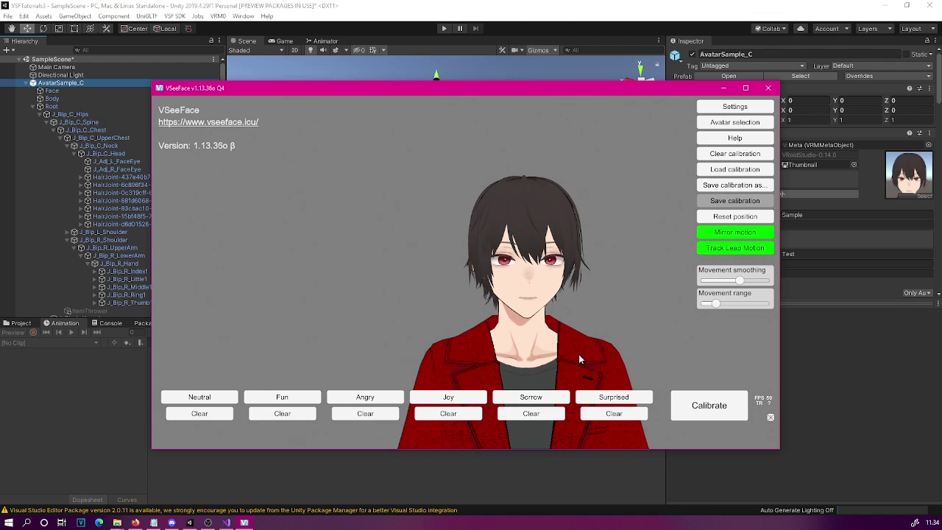
{"action": "scroll", "coordinate": [579, 357], "scroll_direction": "up", "scroll_amount": 5}
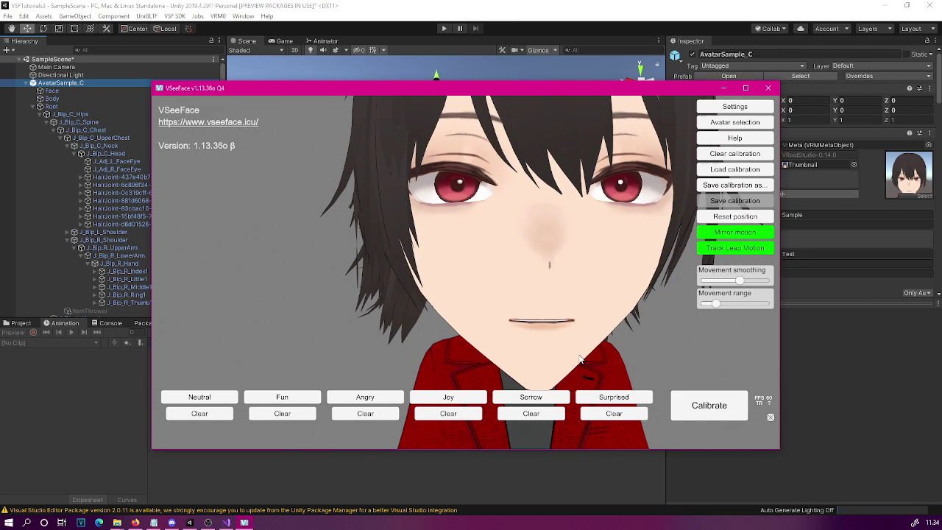
{"action": "scroll", "coordinate": [579, 358], "scroll_direction": "down", "scroll_amount": 5}
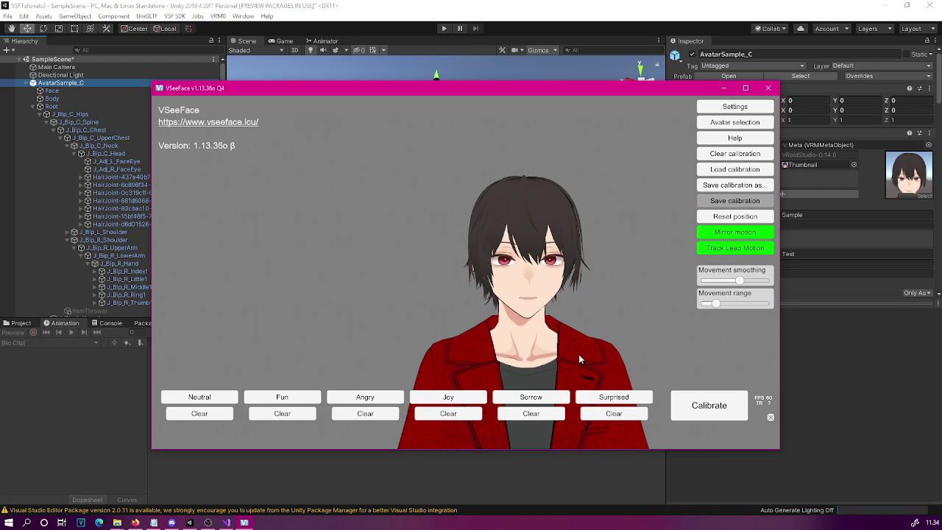